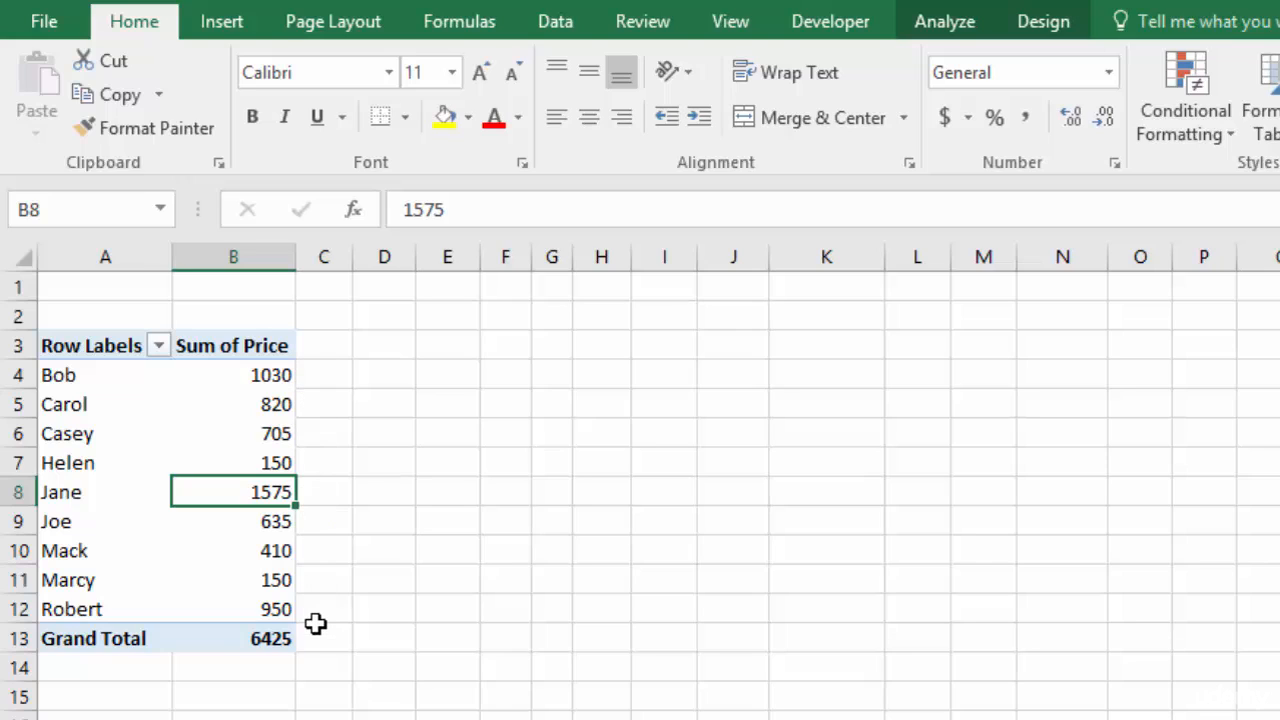
Sort the pivot table's Sum of Price values for the sales reps from largest to smallest
{"action": "left_click", "coordinate": [255, 375]}
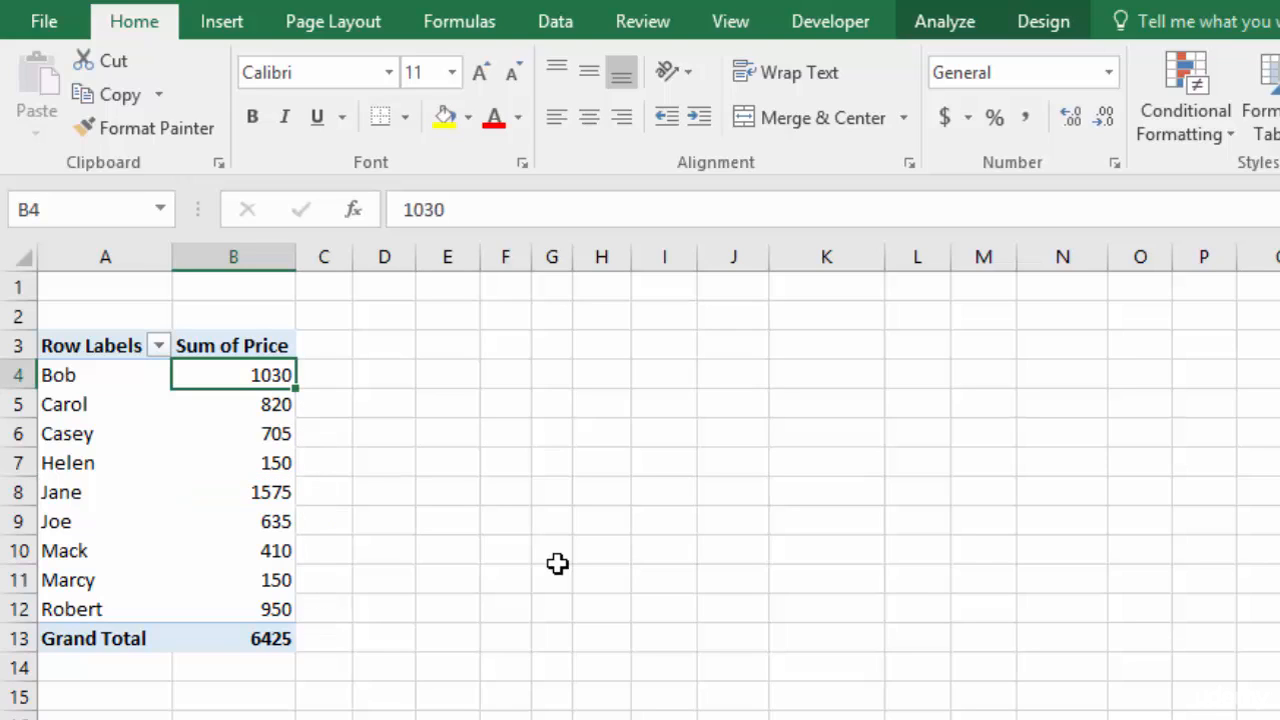
{"action": "right_click", "coordinate": [223, 375]}
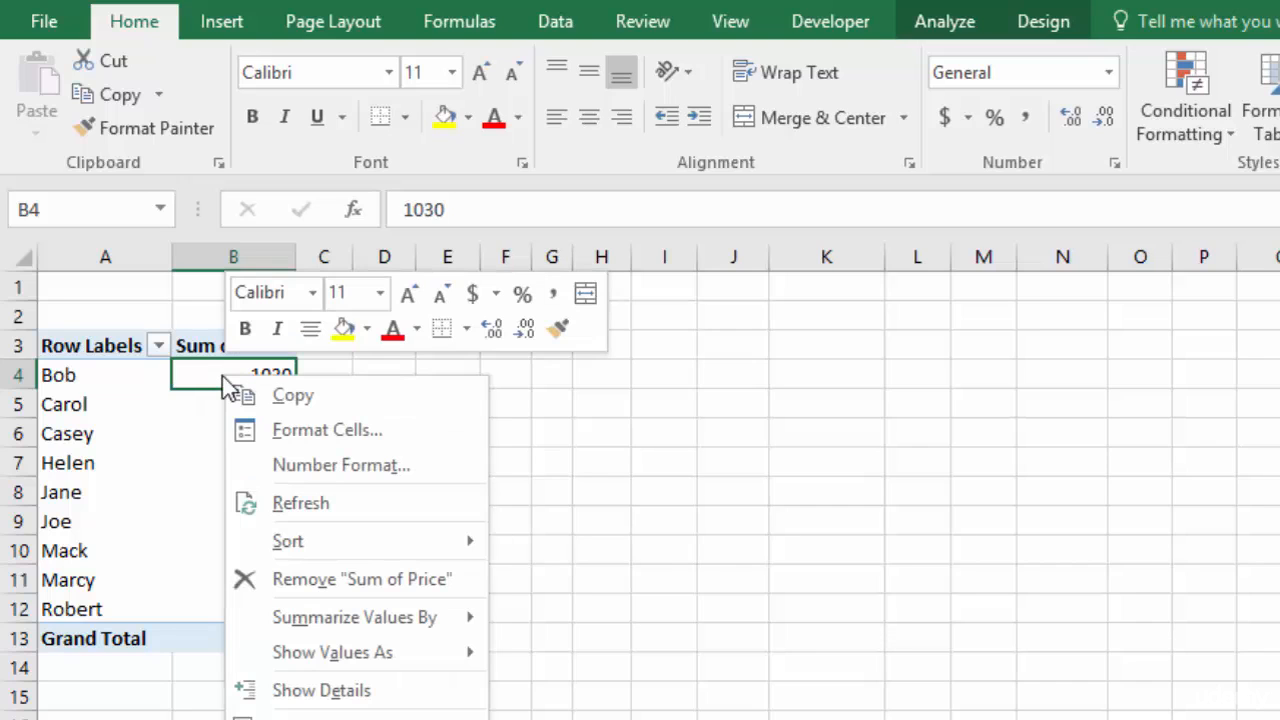
{"action": "mouse_move", "coordinate": [341, 545]}
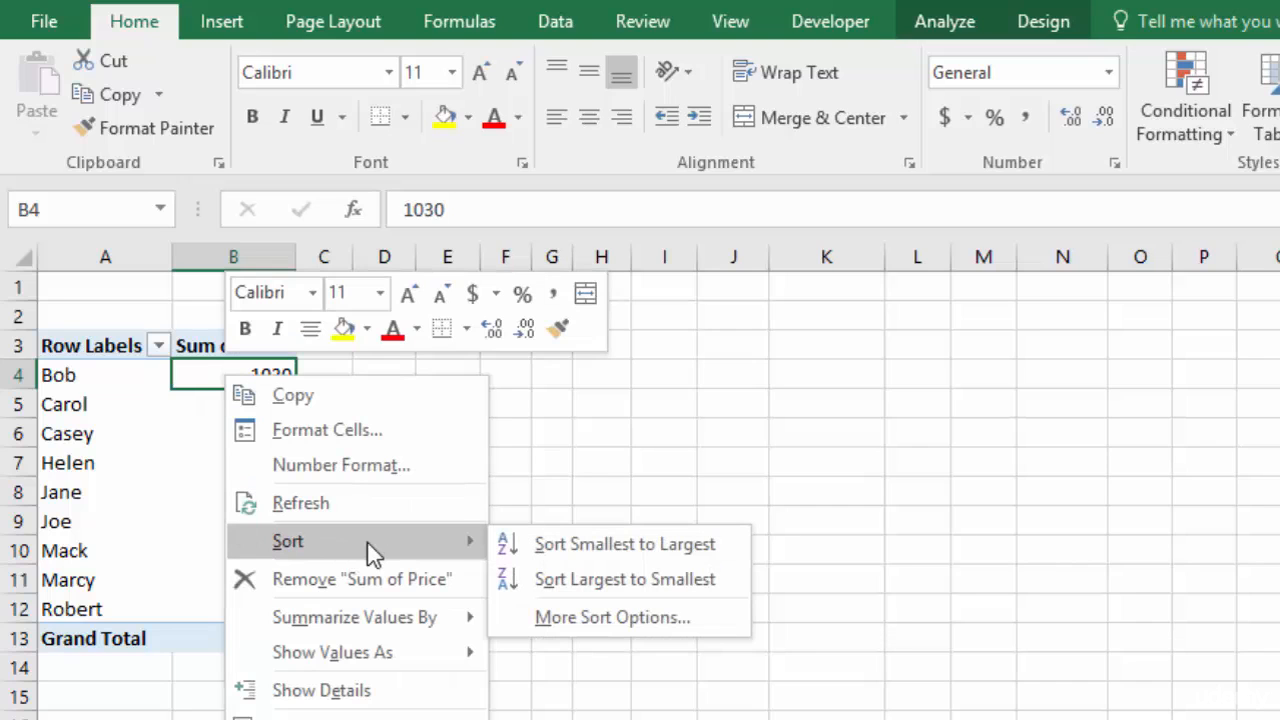
{"action": "left_click", "coordinate": [642, 583]}
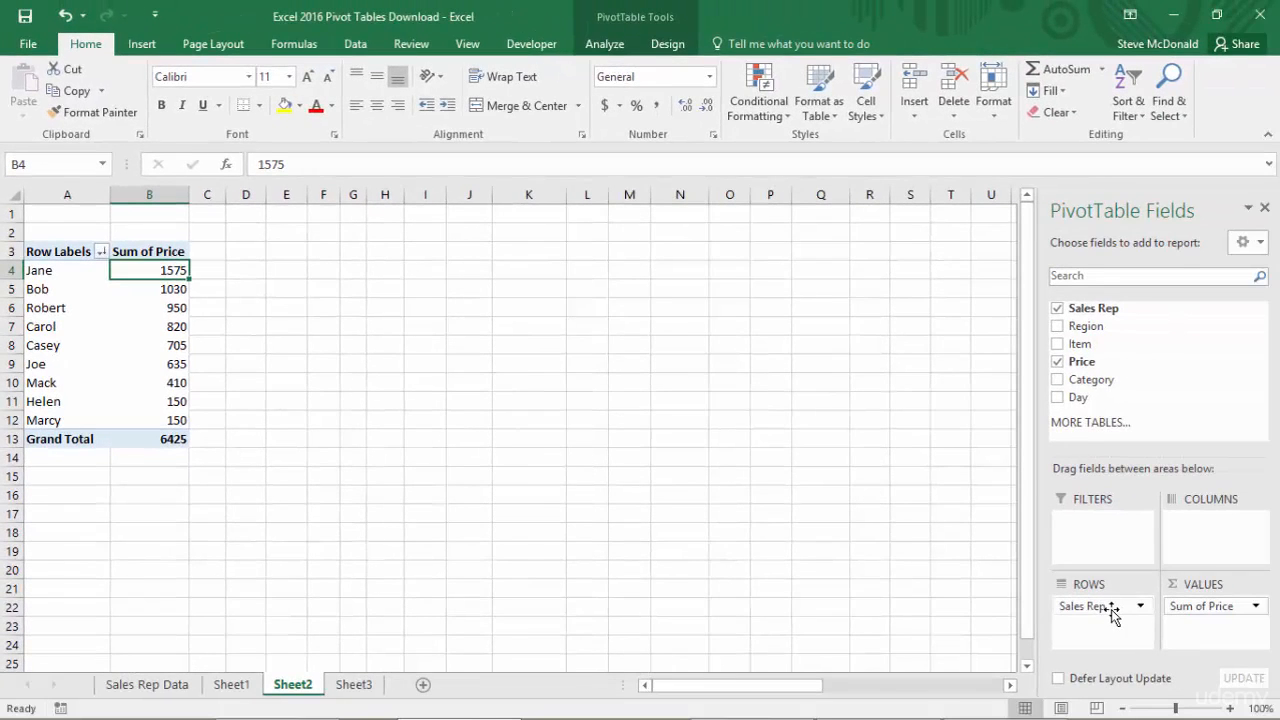
Replace the Sales Rep row field of the pivot table with Item, and replace Item with Category
{"action": "left_click_drag", "start_coordinate": [1113, 614], "coordinate": [955, 590]}
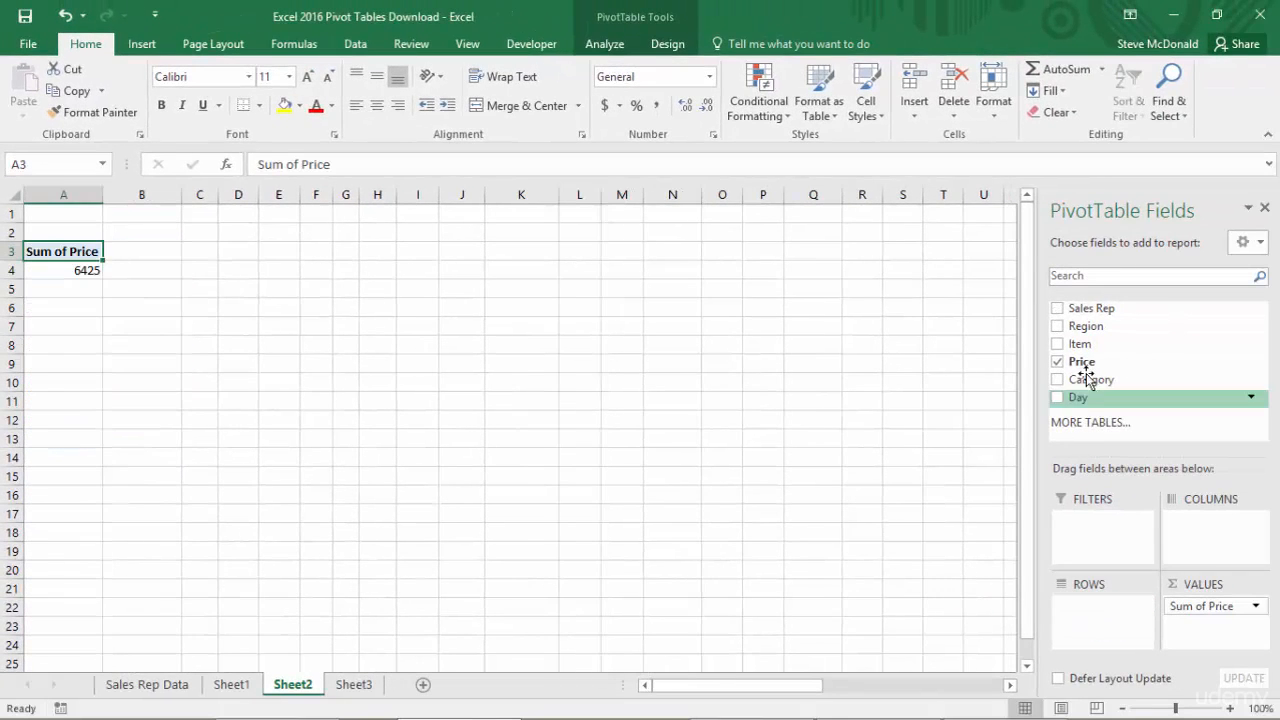
{"action": "left_click_drag", "start_coordinate": [1088, 344], "coordinate": [1101, 626]}
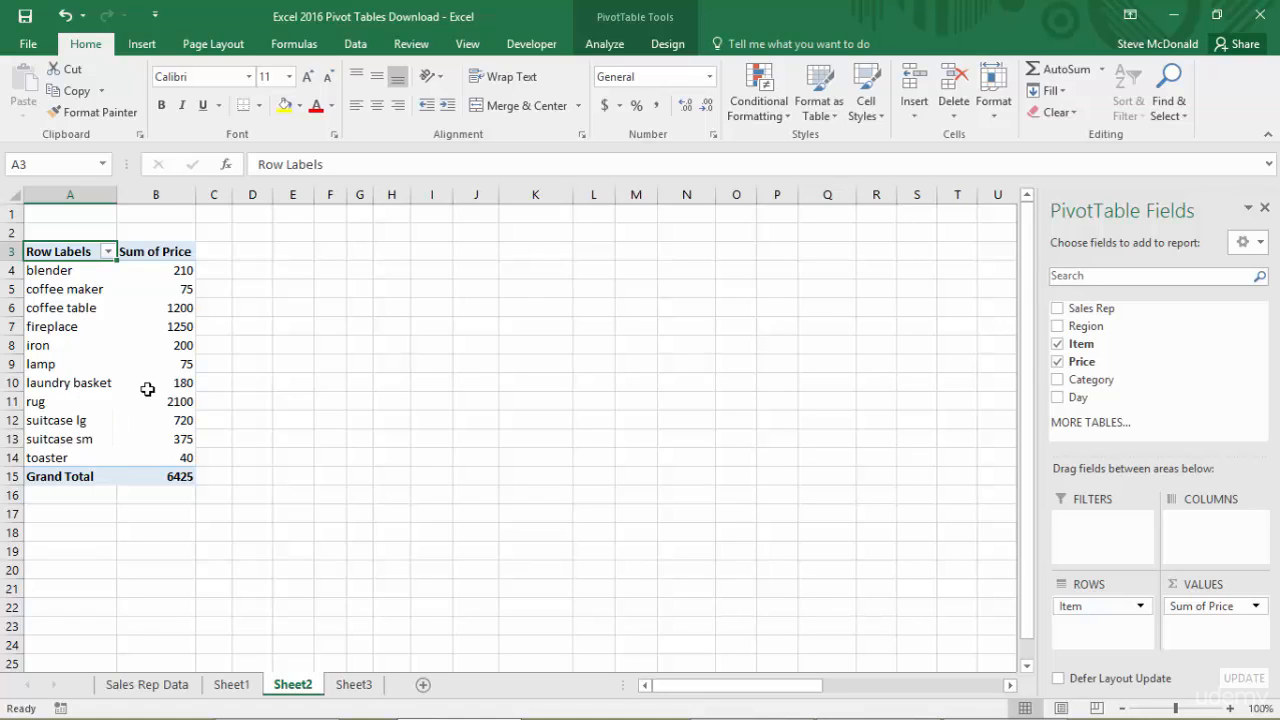
{"action": "left_click_drag", "start_coordinate": [1103, 606], "coordinate": [975, 615]}
{"action": "left_click_drag", "start_coordinate": [1095, 384], "coordinate": [1110, 630]}
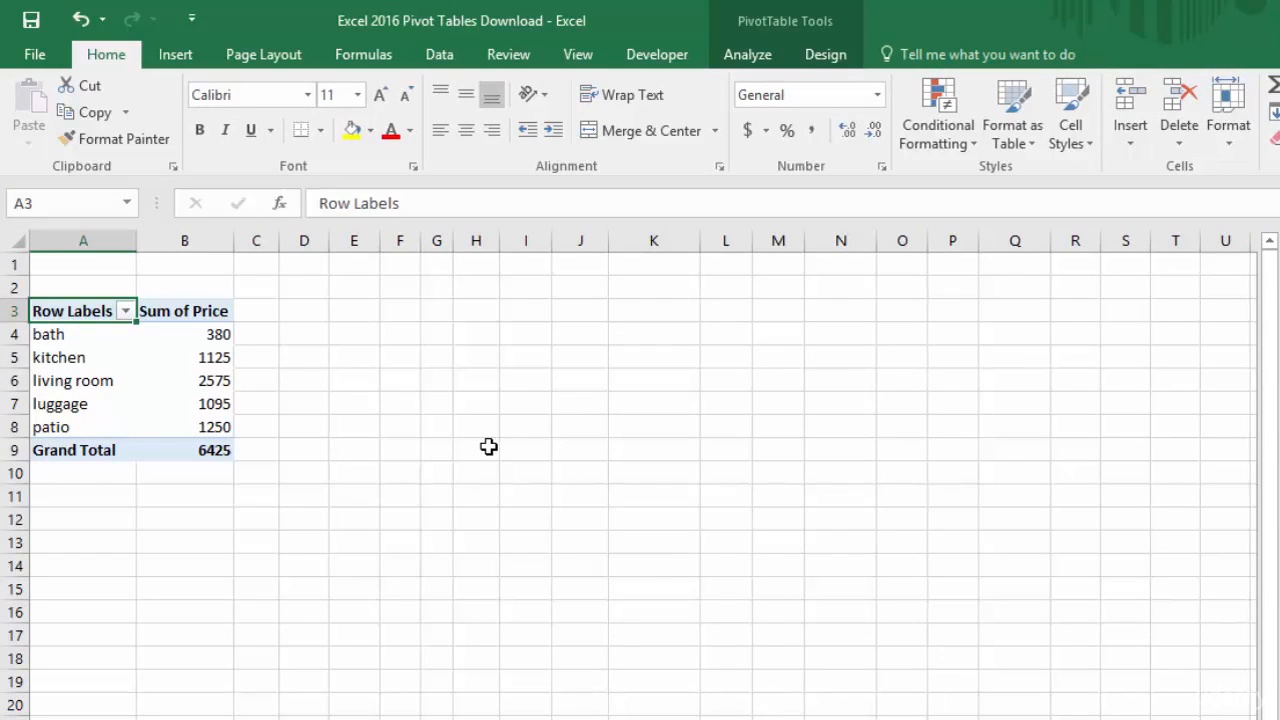
Insert a pie PivotChart from the category pivot table and place it beside the table near the top of the sheet
{"action": "key", "text": "Down"}
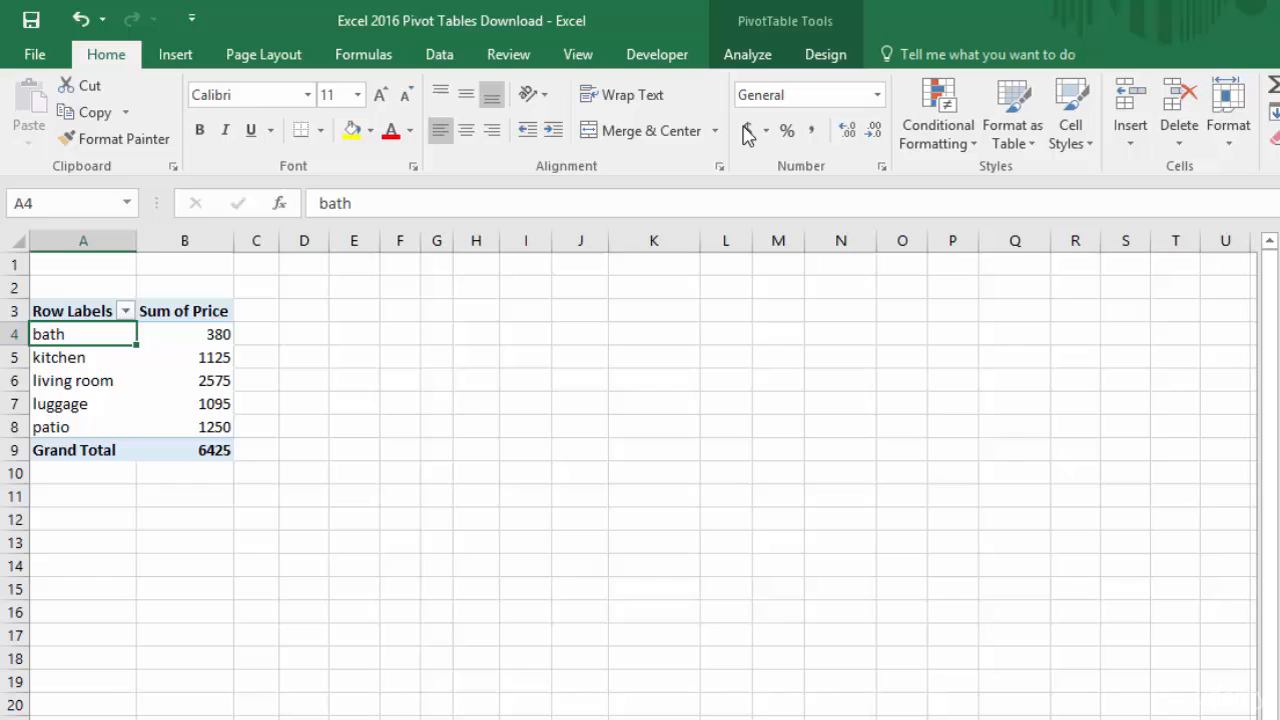
{"action": "left_click", "coordinate": [750, 58]}
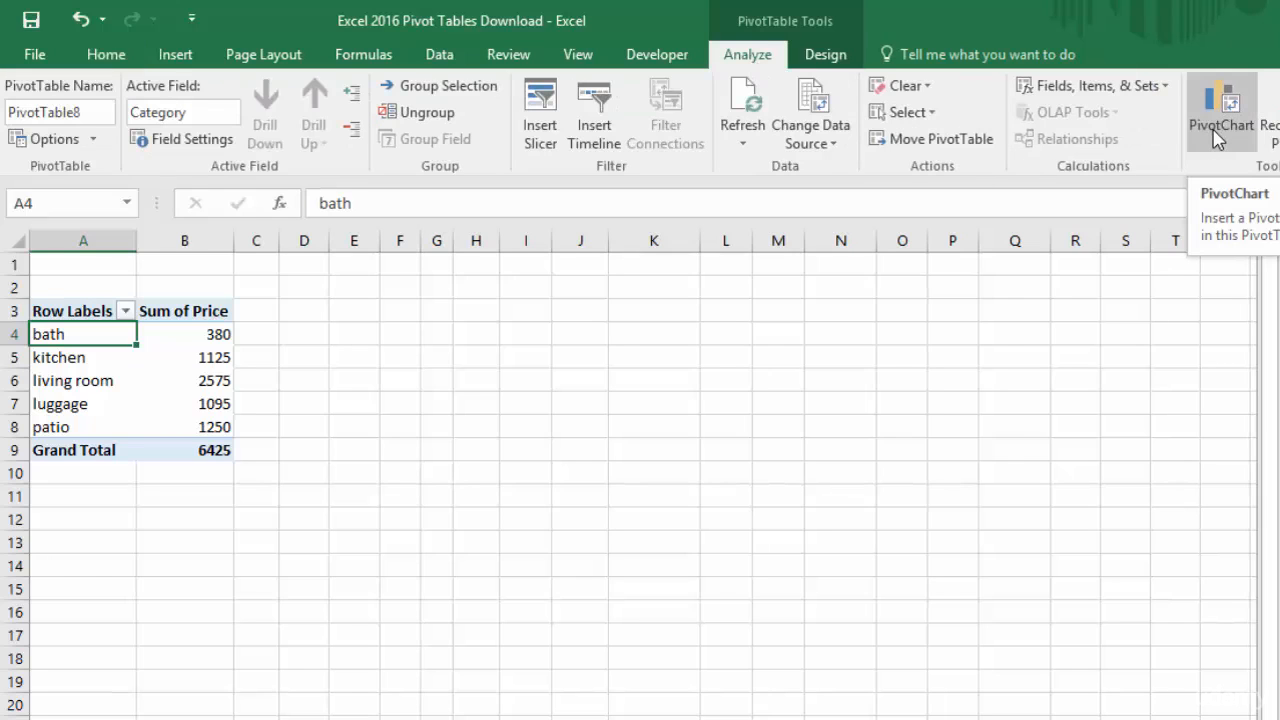
{"action": "left_click", "coordinate": [176, 58]}
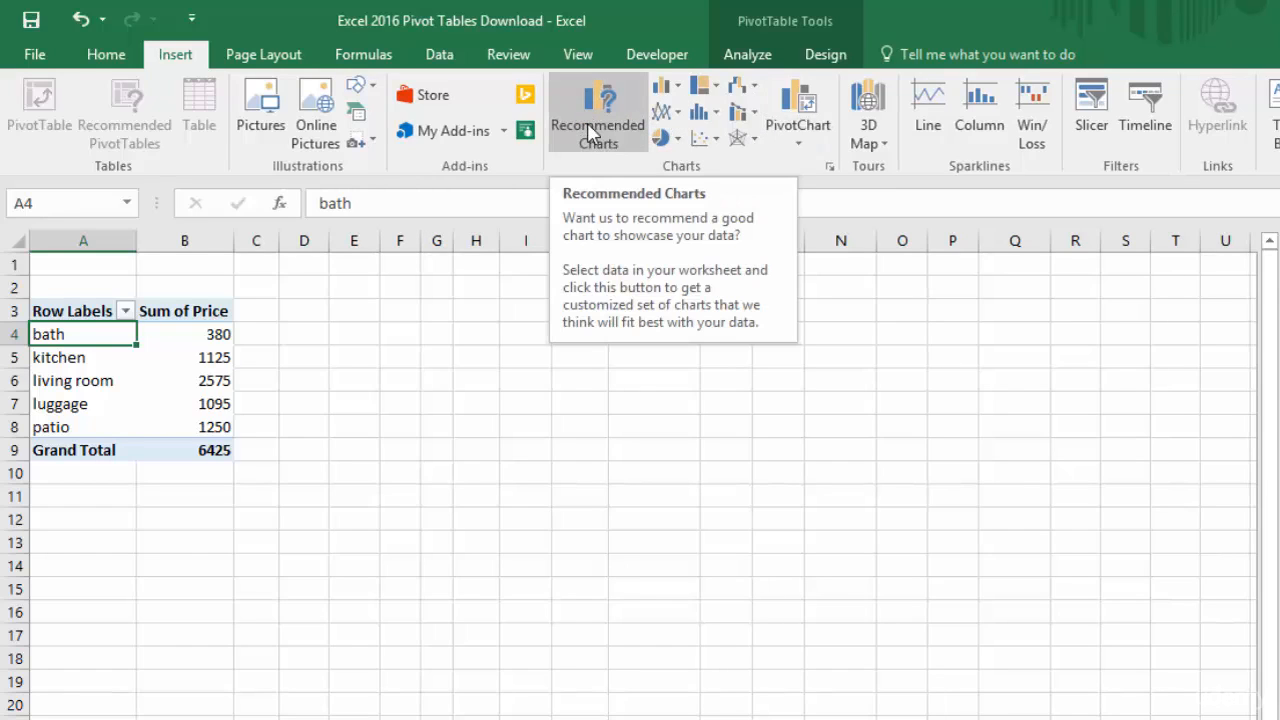
{"action": "left_click", "coordinate": [806, 106]}
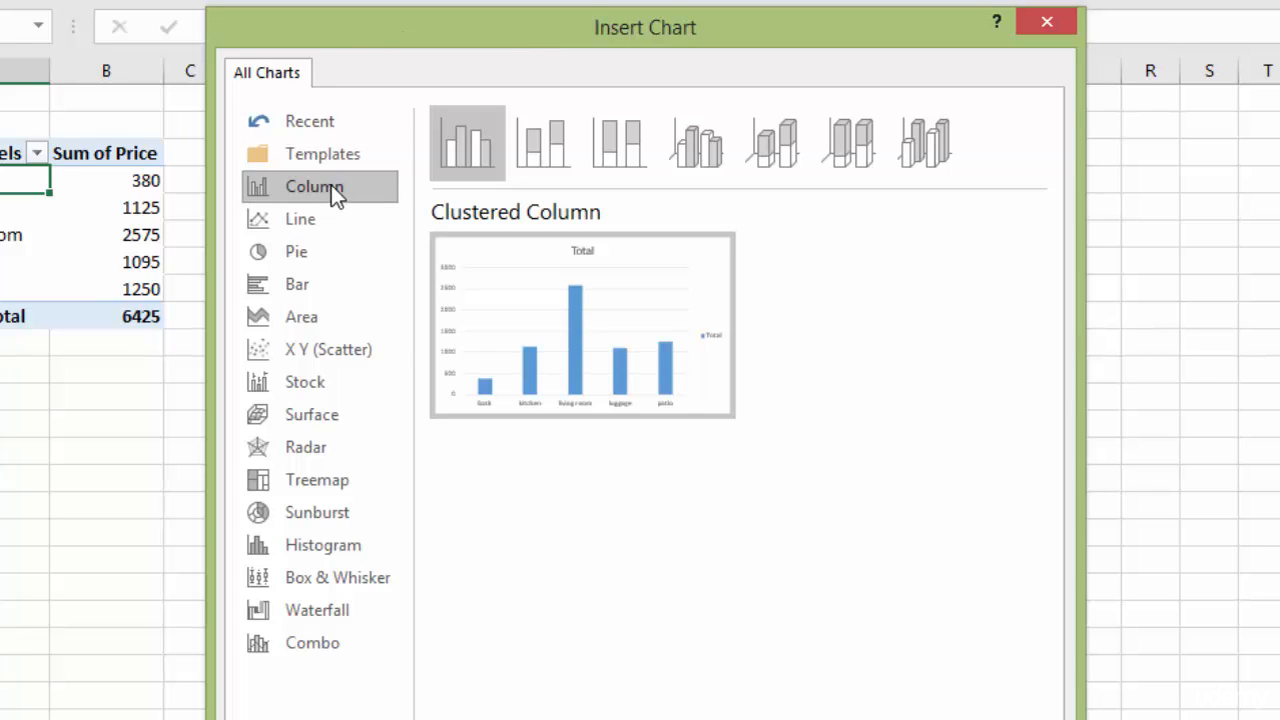
{"action": "mouse_move", "coordinate": [520, 332]}
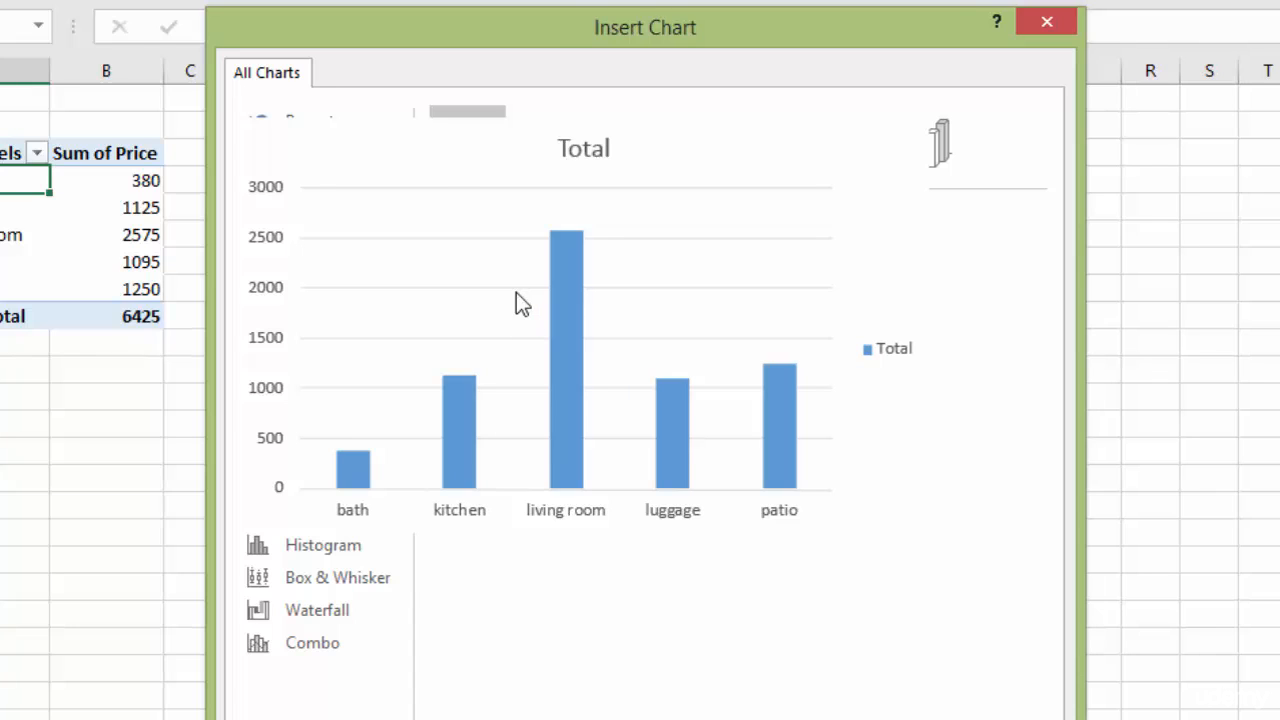
{"action": "left_click", "coordinate": [302, 256]}
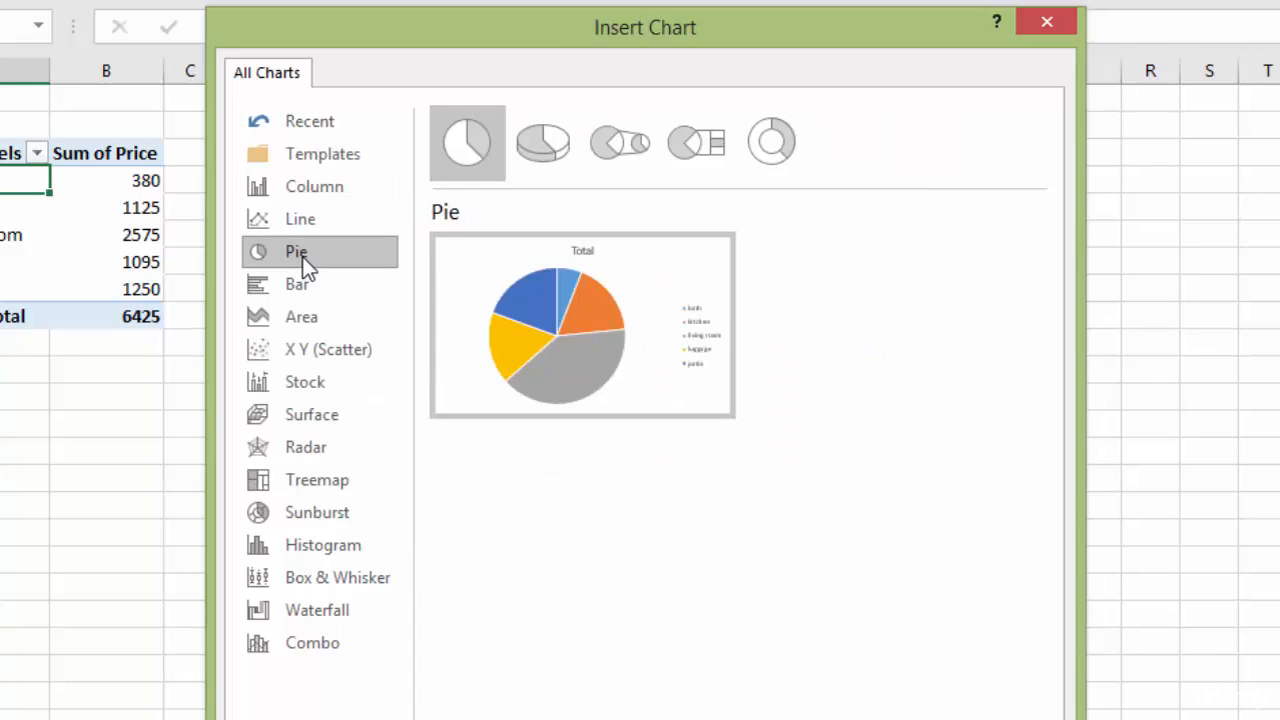
{"action": "mouse_move", "coordinate": [600, 333]}
{"action": "key", "text": "Return"}
{"action": "left_click_drag", "start_coordinate": [843, 271], "coordinate": [844, 128]}
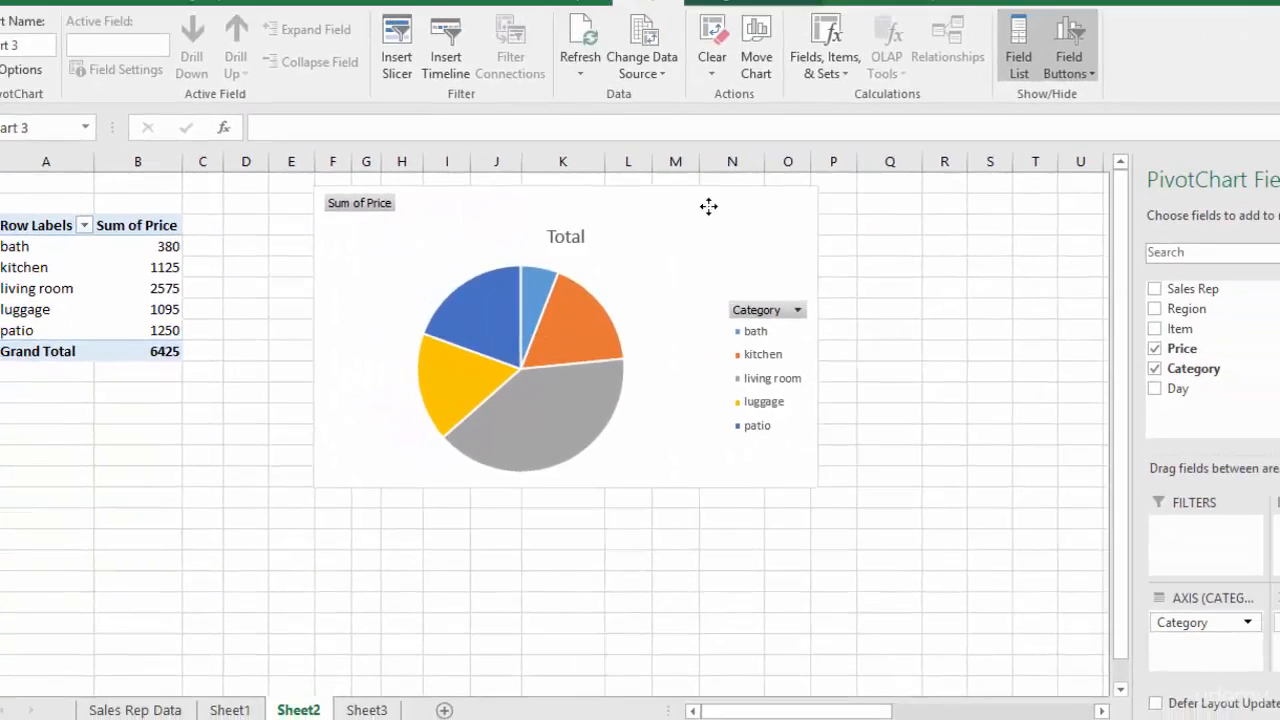
{"action": "left_click_drag", "start_coordinate": [708, 206], "coordinate": [708, 206]}
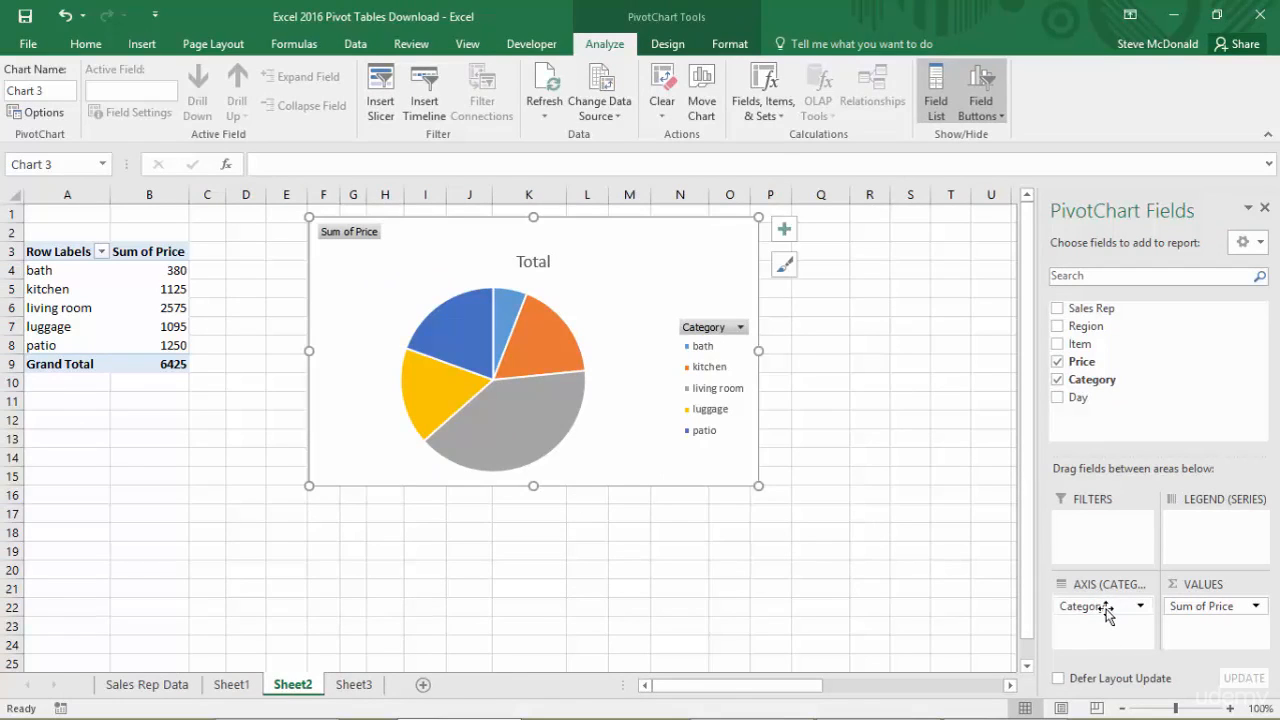
Replace Category with Item as the axis field of the pie chart
{"action": "left_click_drag", "start_coordinate": [1113, 614], "coordinate": [948, 624]}
{"action": "left_click_drag", "start_coordinate": [1079, 344], "coordinate": [1095, 618]}
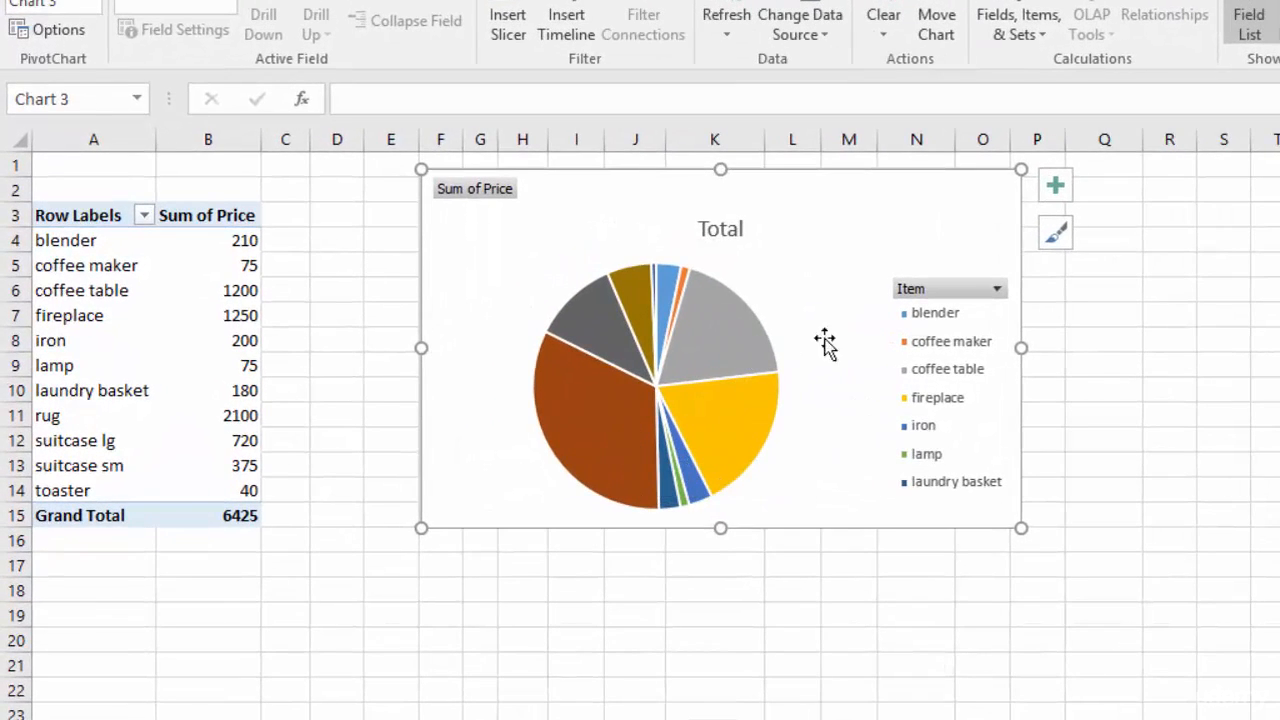
Try stretching the pie chart downward to about row 20, and undo the resize
{"action": "left_click_drag", "start_coordinate": [720, 527], "coordinate": [711, 650]}
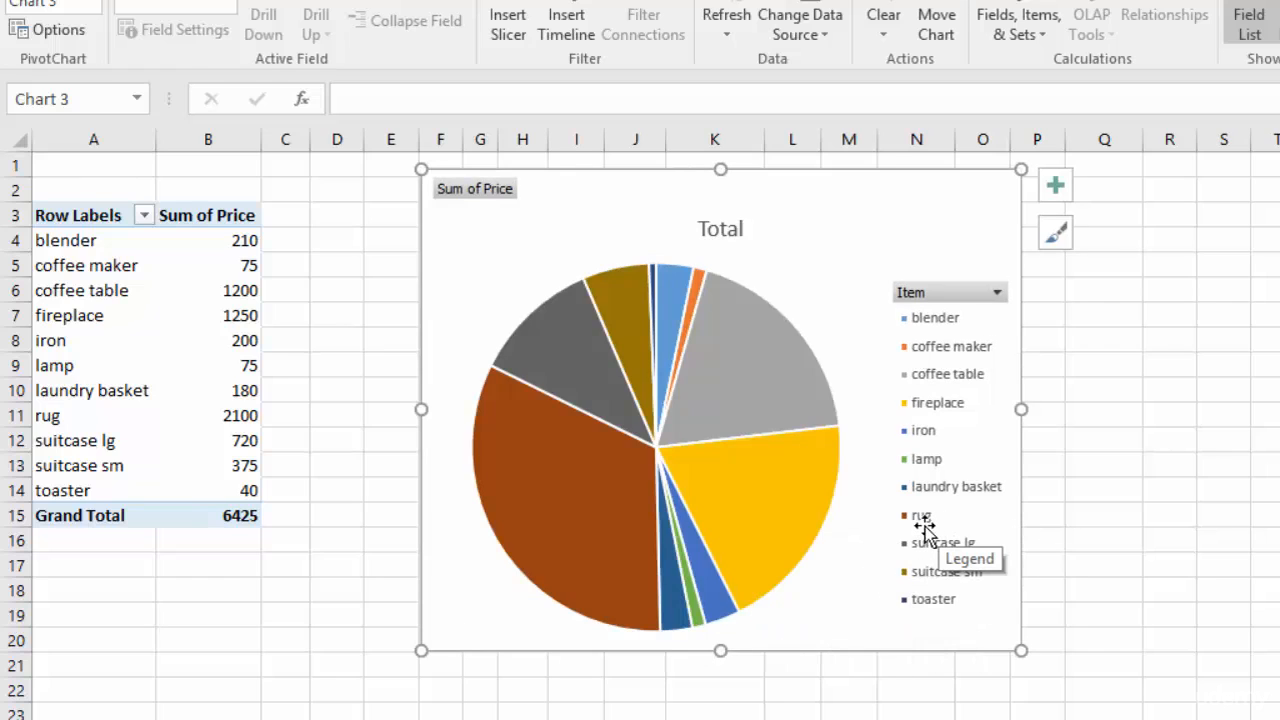
{"action": "mouse_move", "coordinate": [580, 620]}
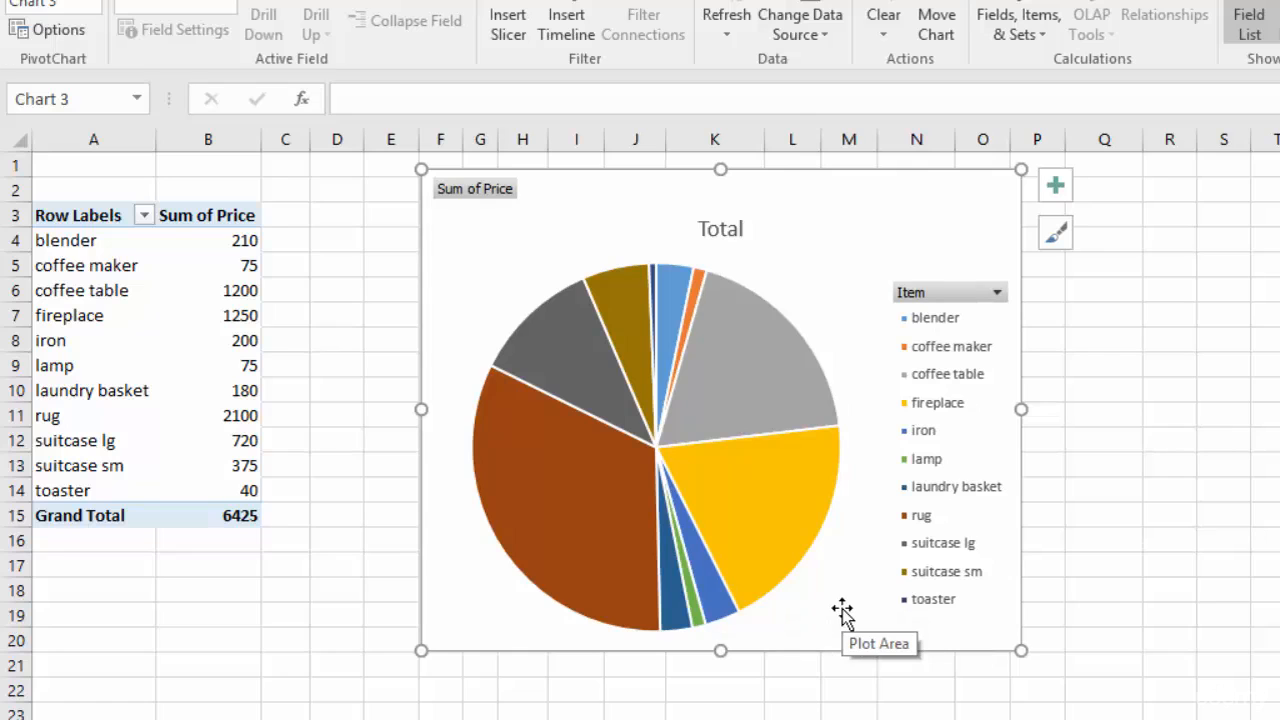
{"action": "key", "text": "ctrl+z"}
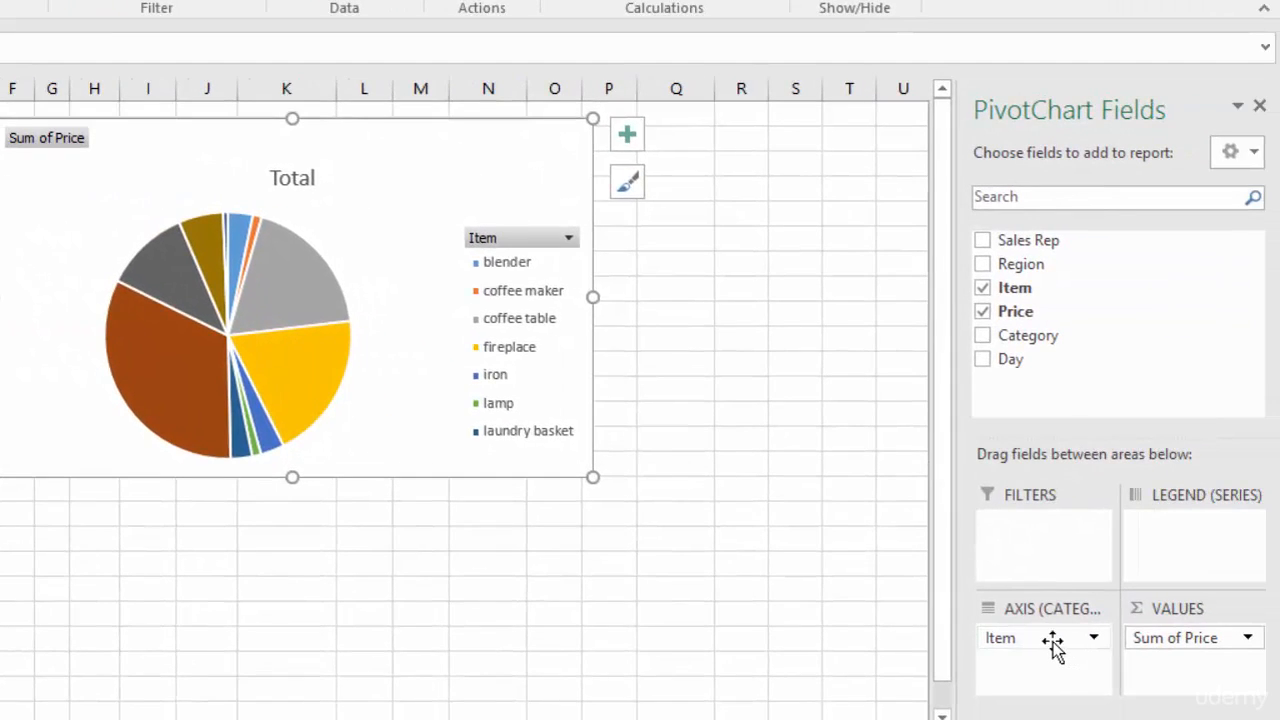
Replace the pie chart's Item axis field with Sales Rep, and replace Sales Rep with Region
{"action": "left_click_drag", "start_coordinate": [1051, 642], "coordinate": [860, 625]}
{"action": "left_click_drag", "start_coordinate": [1028, 240], "coordinate": [1040, 640]}
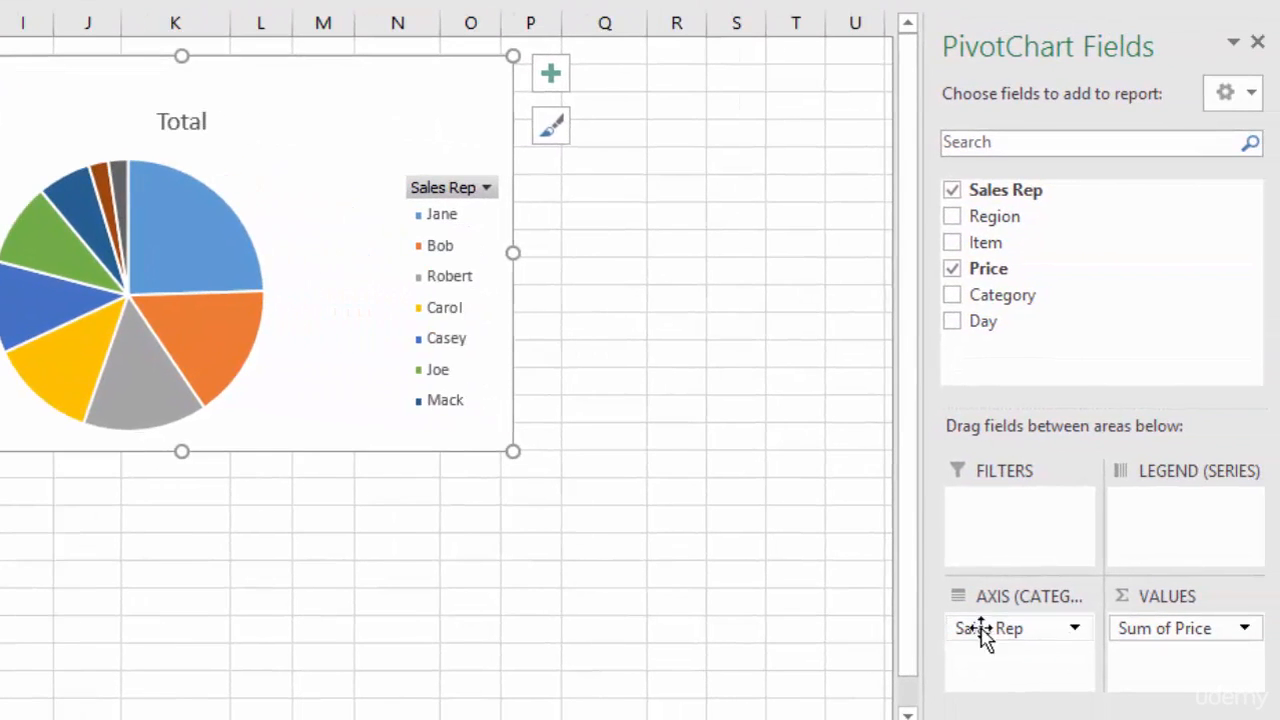
{"action": "left_click_drag", "start_coordinate": [1028, 630], "coordinate": [789, 612]}
{"action": "left_click_drag", "start_coordinate": [990, 218], "coordinate": [1002, 640]}
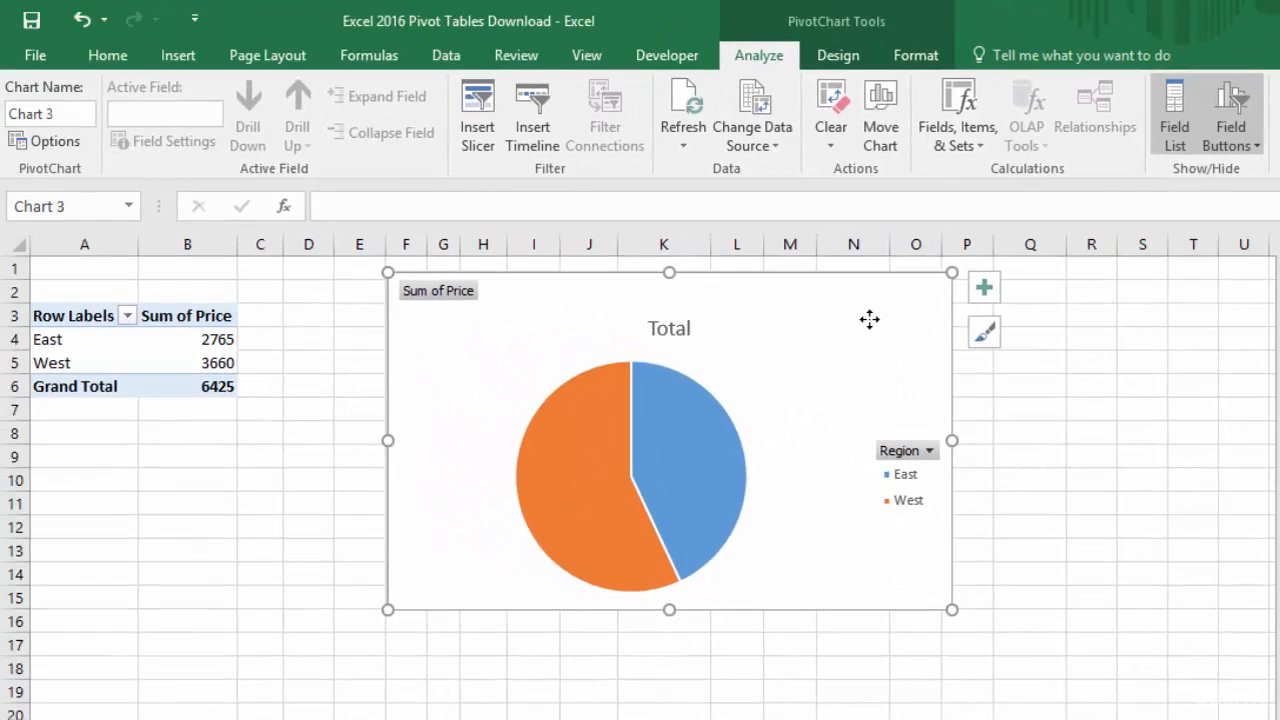
Delete the pie chart and insert a Clustered Column PivotChart of price by region near the top of the sheet
{"action": "key", "text": "Delete"}
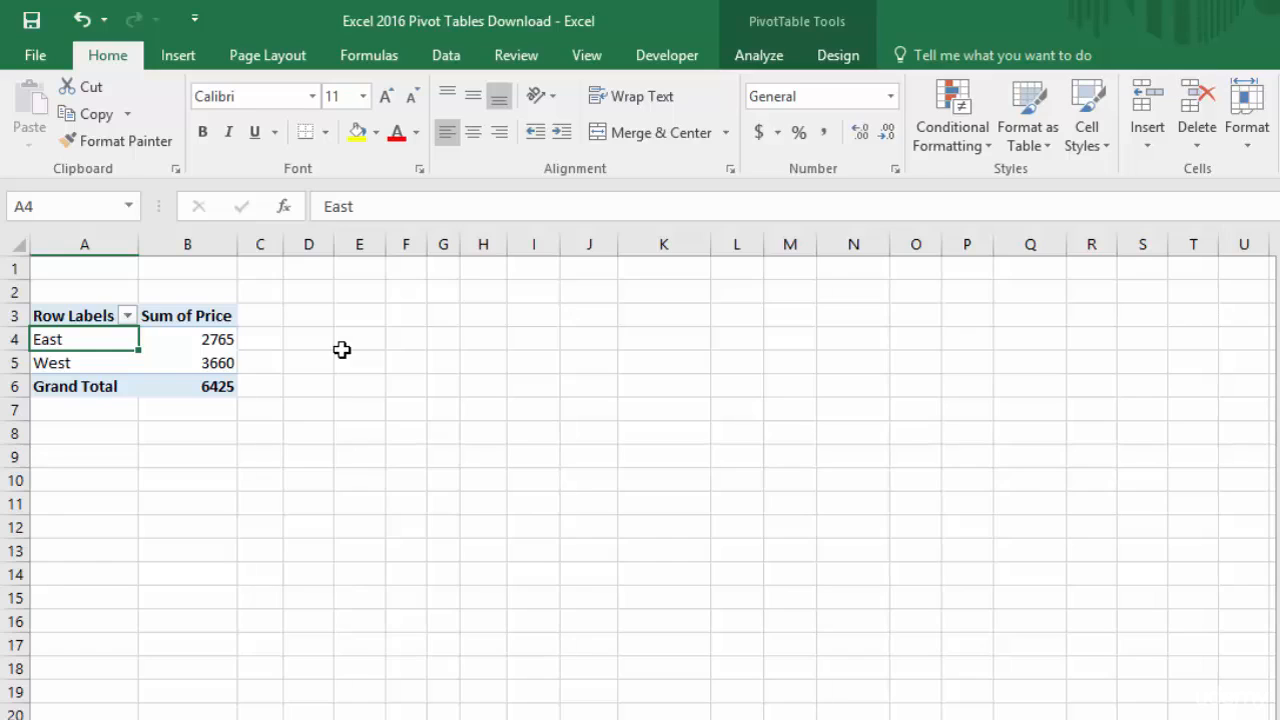
{"action": "left_click", "coordinate": [761, 60]}
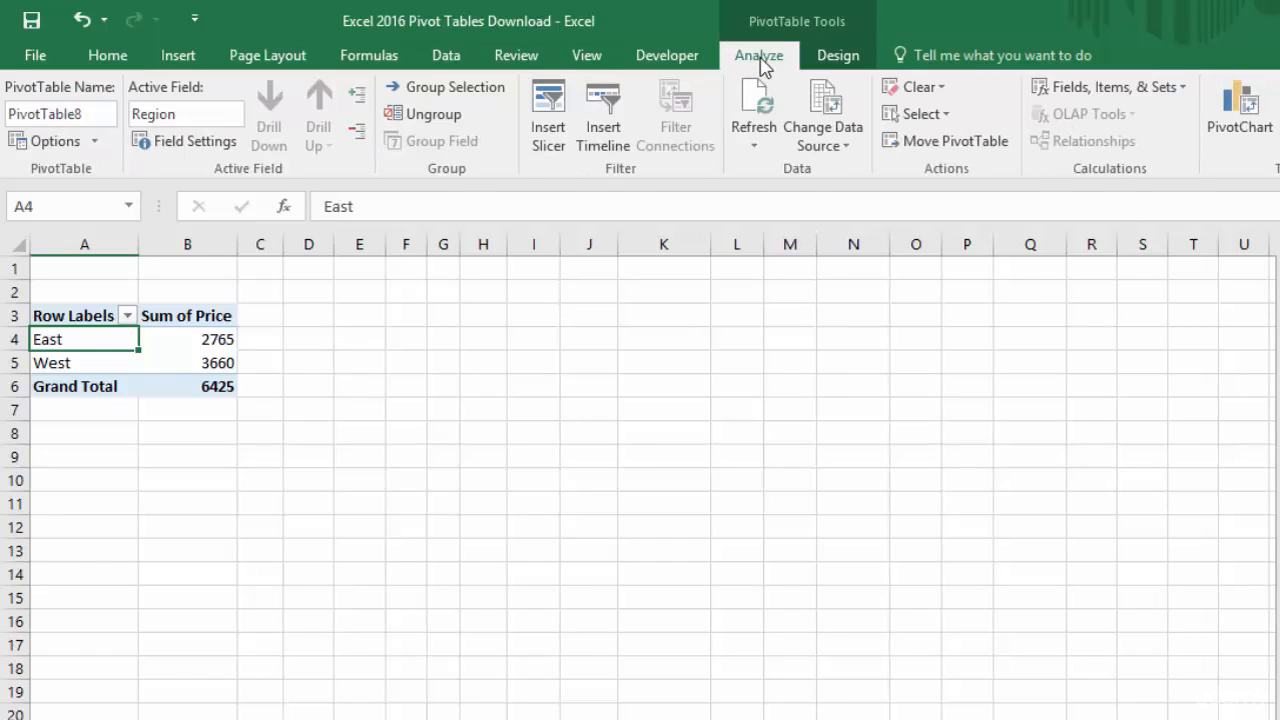
{"action": "left_click", "coordinate": [1242, 108]}
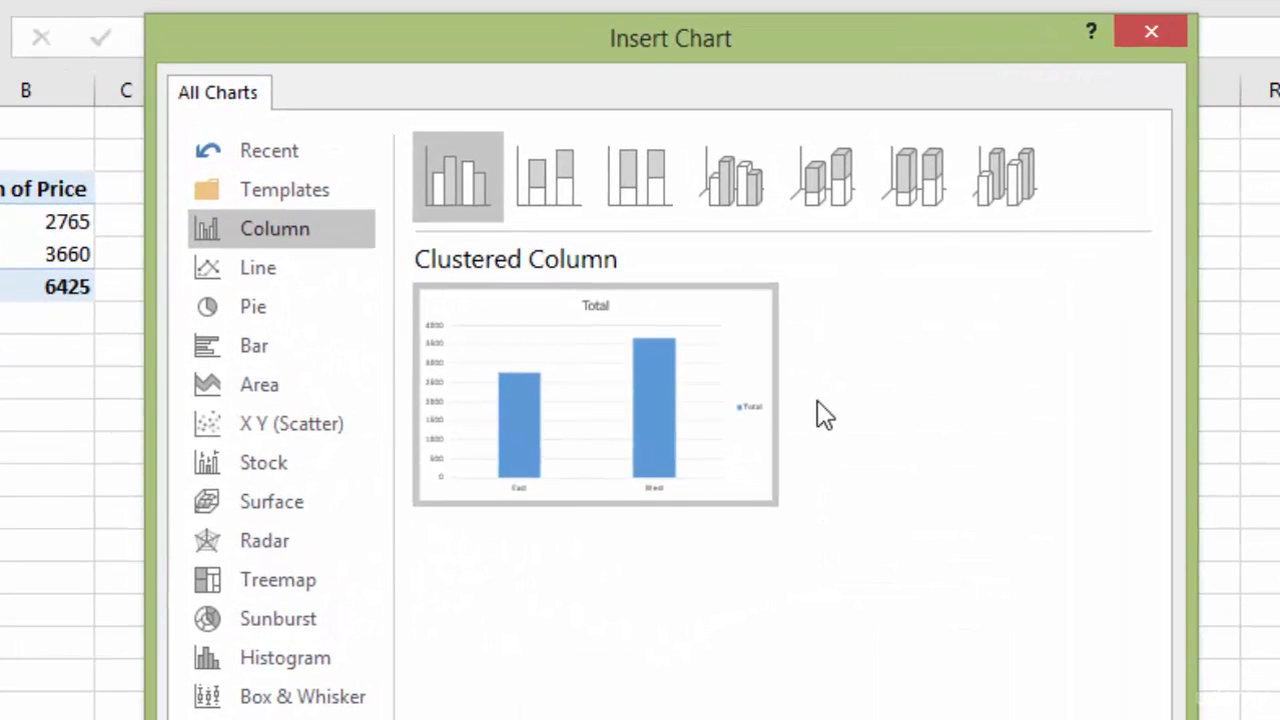
{"action": "mouse_move", "coordinate": [671, 394]}
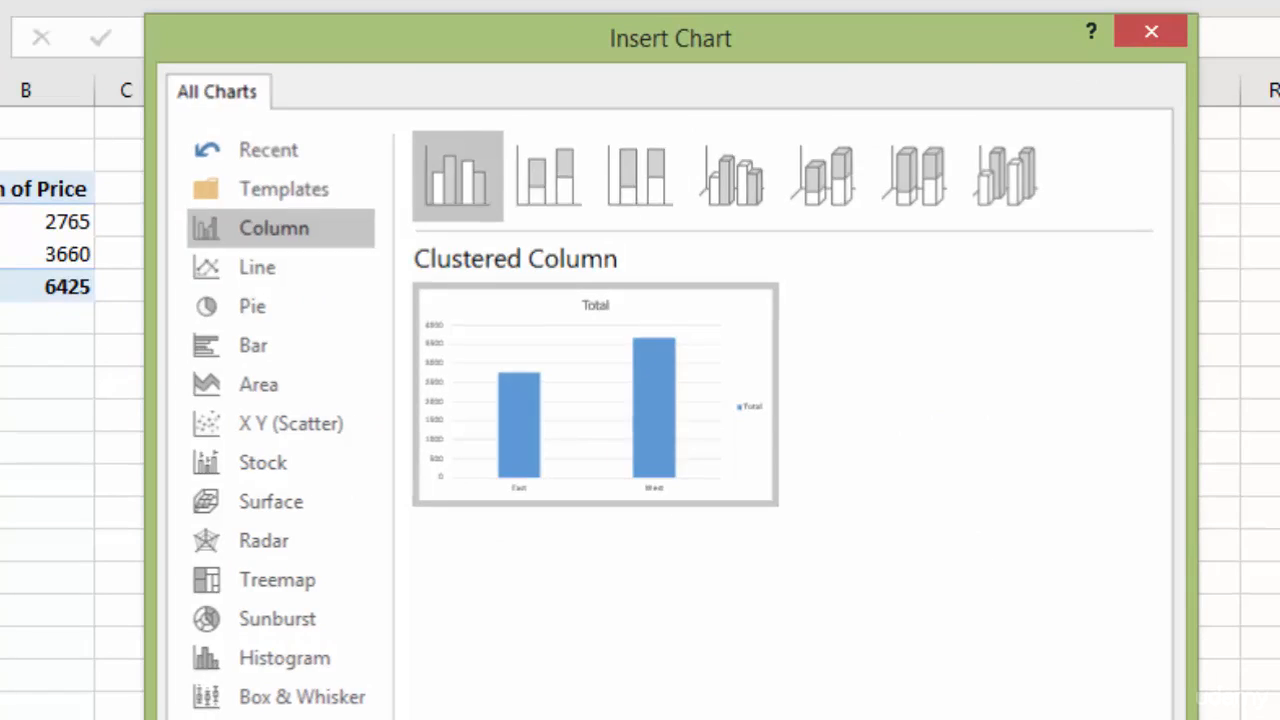
{"action": "left_click", "coordinate": [985, 719]}
{"action": "left_click_drag", "start_coordinate": [973, 325], "coordinate": [851, 149]}
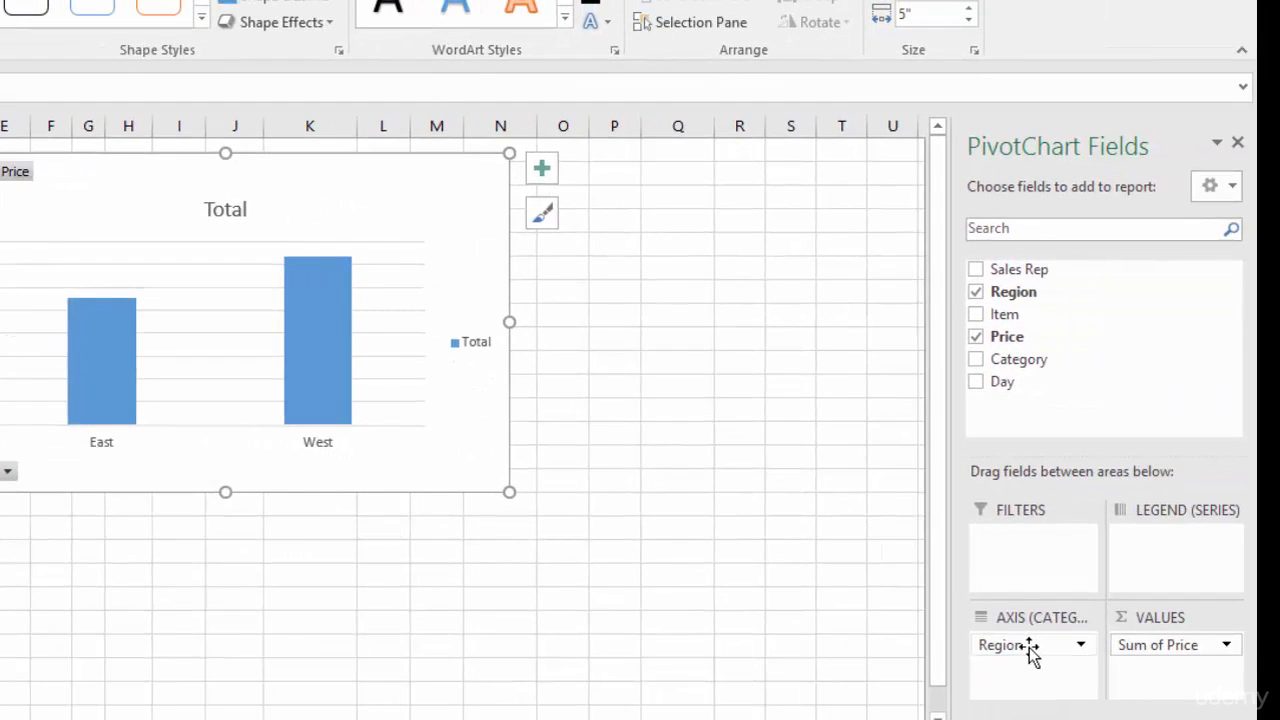
Replace Region with Item as the axis field of the column chart
{"action": "left_click_drag", "start_coordinate": [1107, 670], "coordinate": [908, 674]}
{"action": "mouse_move", "coordinate": [838, 655]}
{"action": "left_mouse_down"}
{"action": "mouse_move", "coordinate": [846, 663]}
{"action": "mouse_move", "coordinate": [846, 643]}
{"action": "left_mouse_up"}
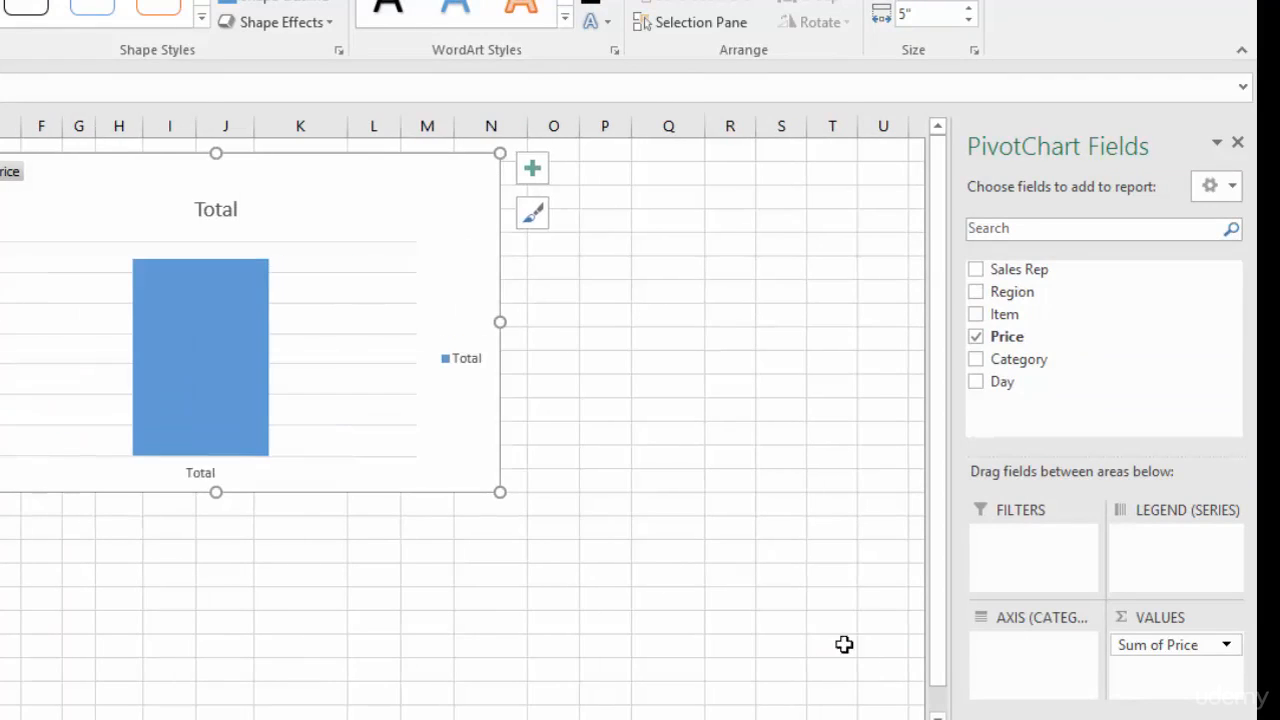
{"action": "left_click_drag", "start_coordinate": [1015, 322], "coordinate": [1025, 670]}
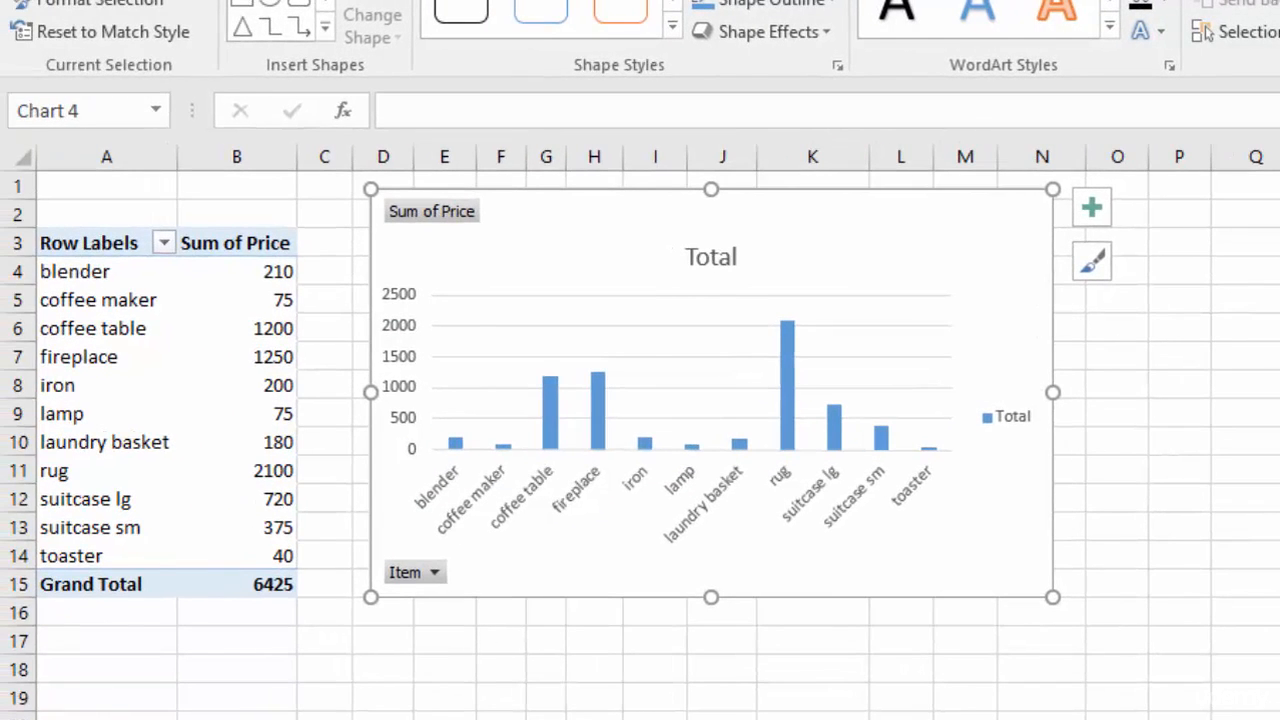
Sort the items in the pivot table by Sum of Price from largest to smallest
{"action": "left_click", "coordinate": [237, 271]}
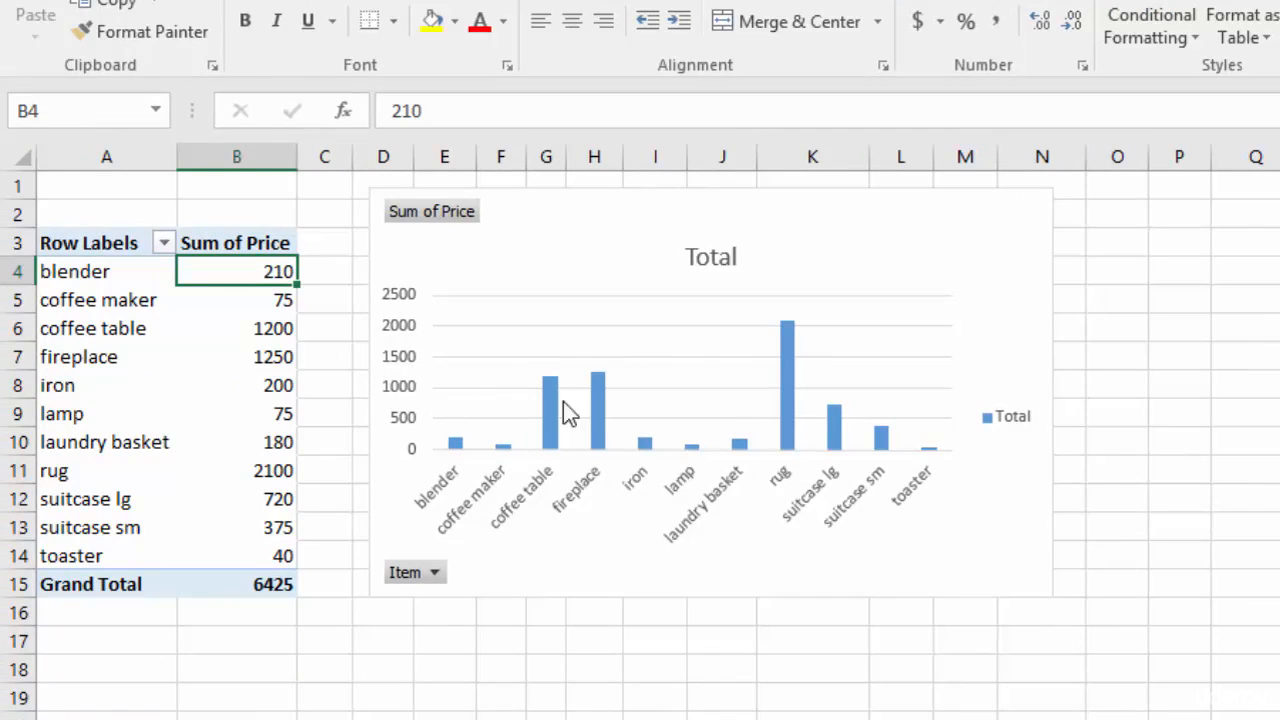
{"action": "right_click", "coordinate": [223, 270]}
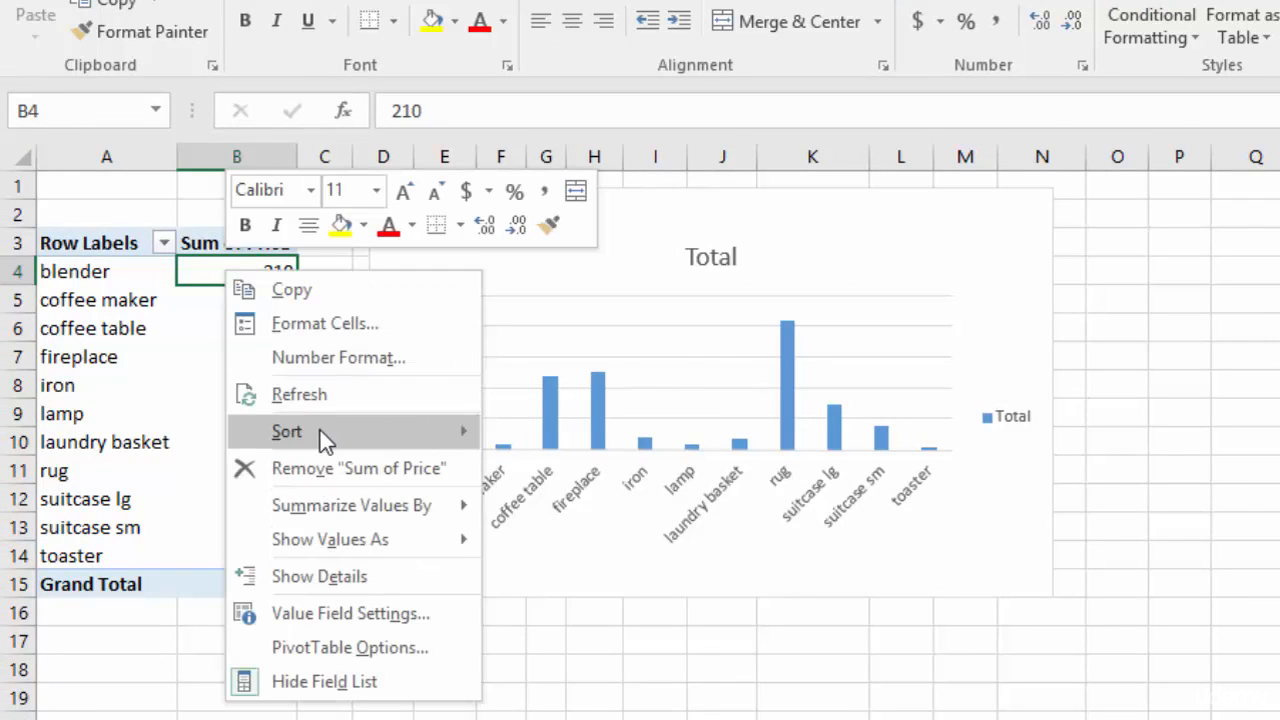
{"action": "mouse_move", "coordinate": [320, 430]}
{"action": "left_click", "coordinate": [590, 468]}
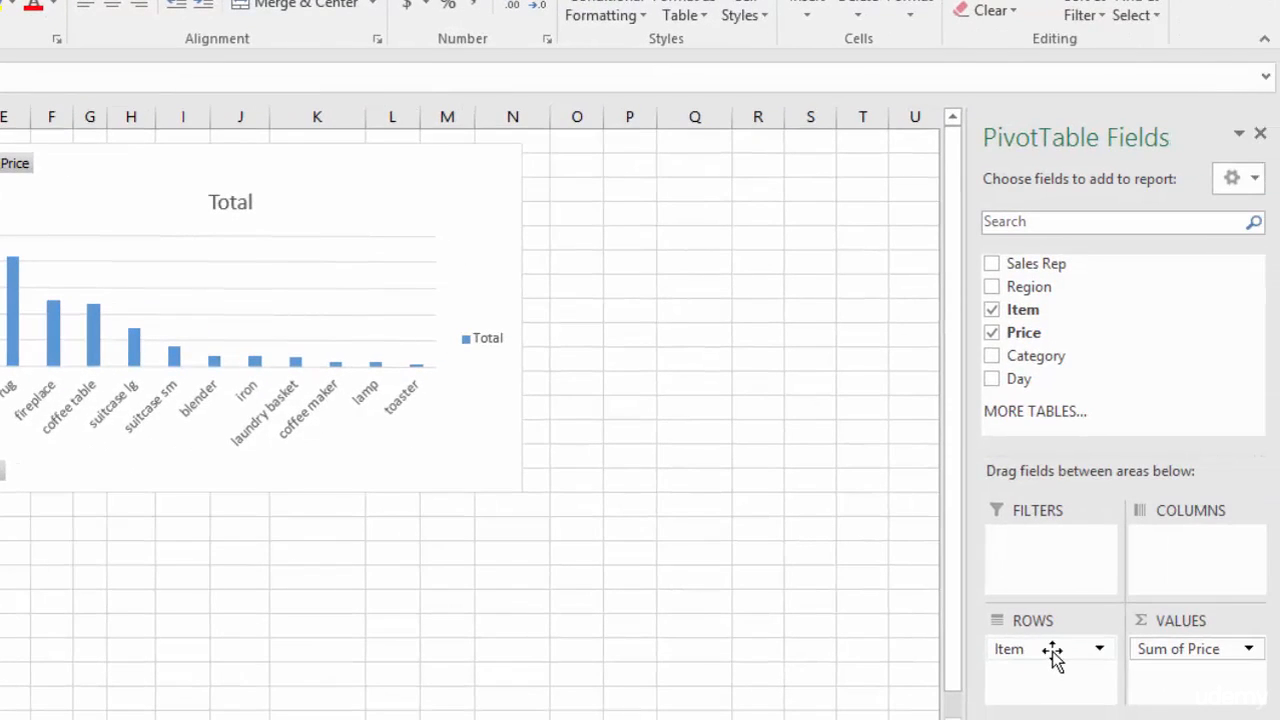
Replace the Item row field with Category and sort the categories by Sum of Price from largest to smallest
{"action": "left_click_drag", "start_coordinate": [1053, 652], "coordinate": [866, 640]}
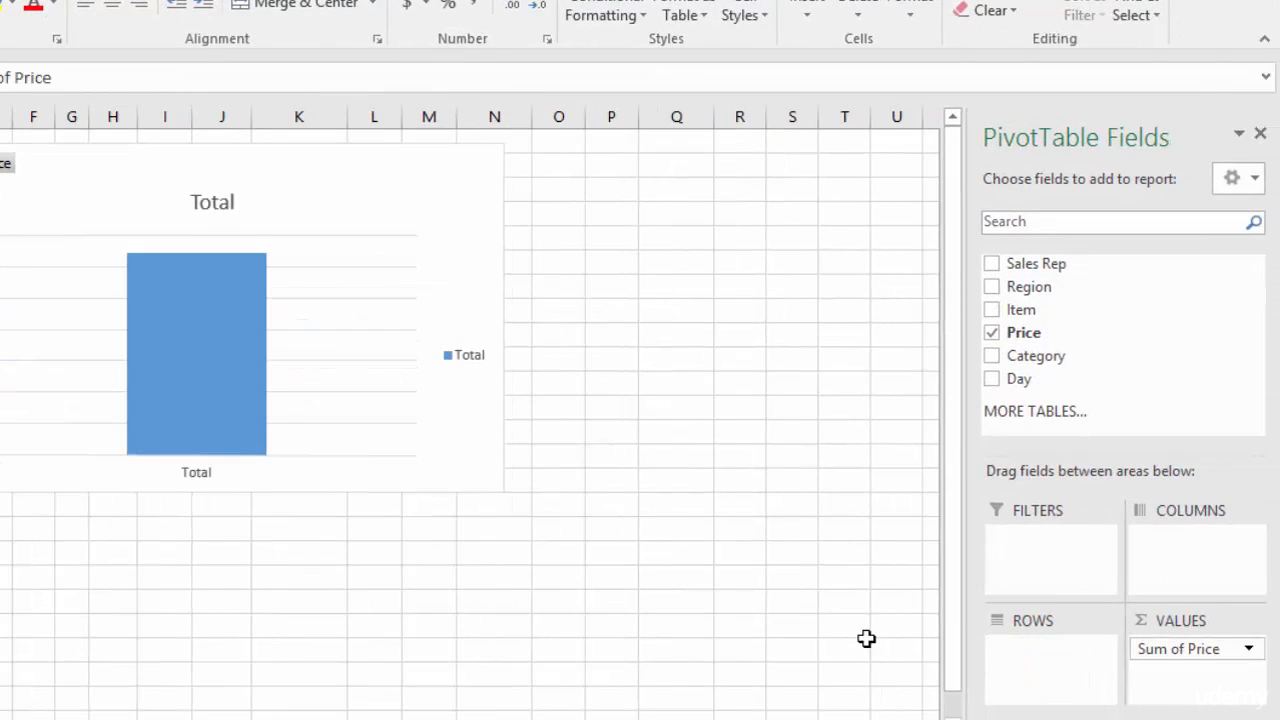
{"action": "left_click_drag", "start_coordinate": [1044, 354], "coordinate": [1050, 665]}
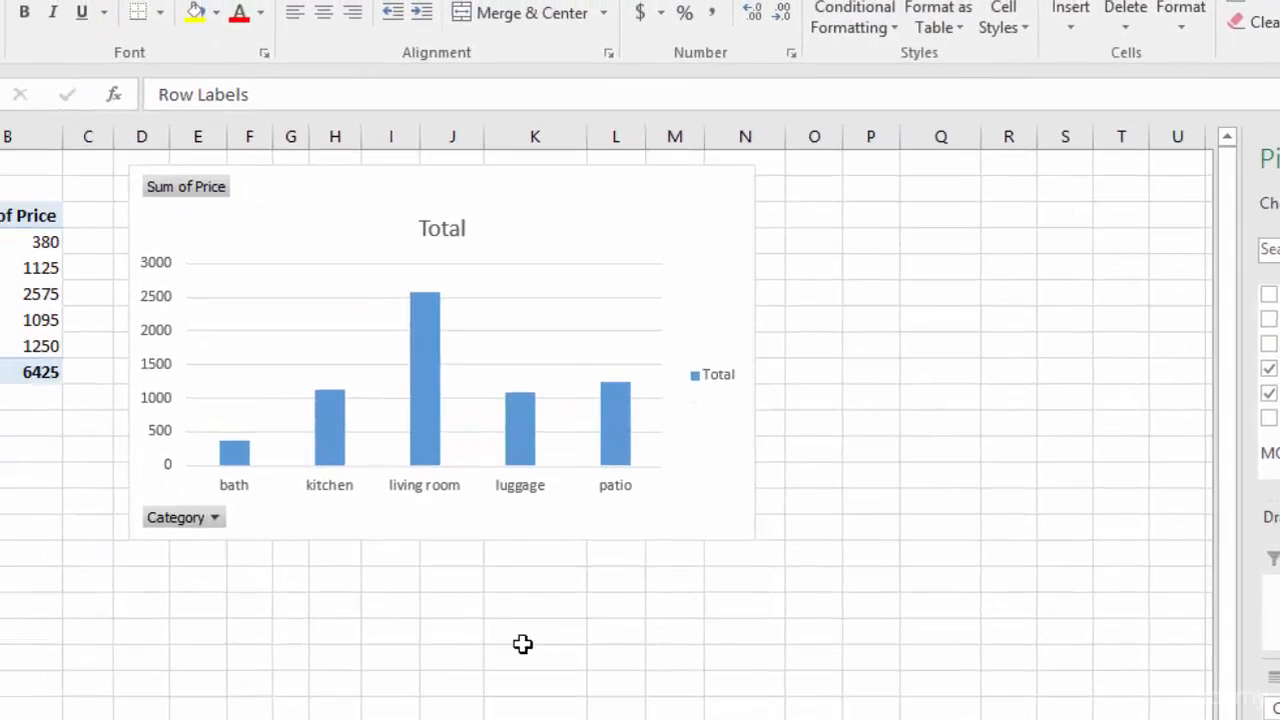
{"action": "left_click", "coordinate": [221, 270]}
{"action": "right_click", "coordinate": [221, 270]}
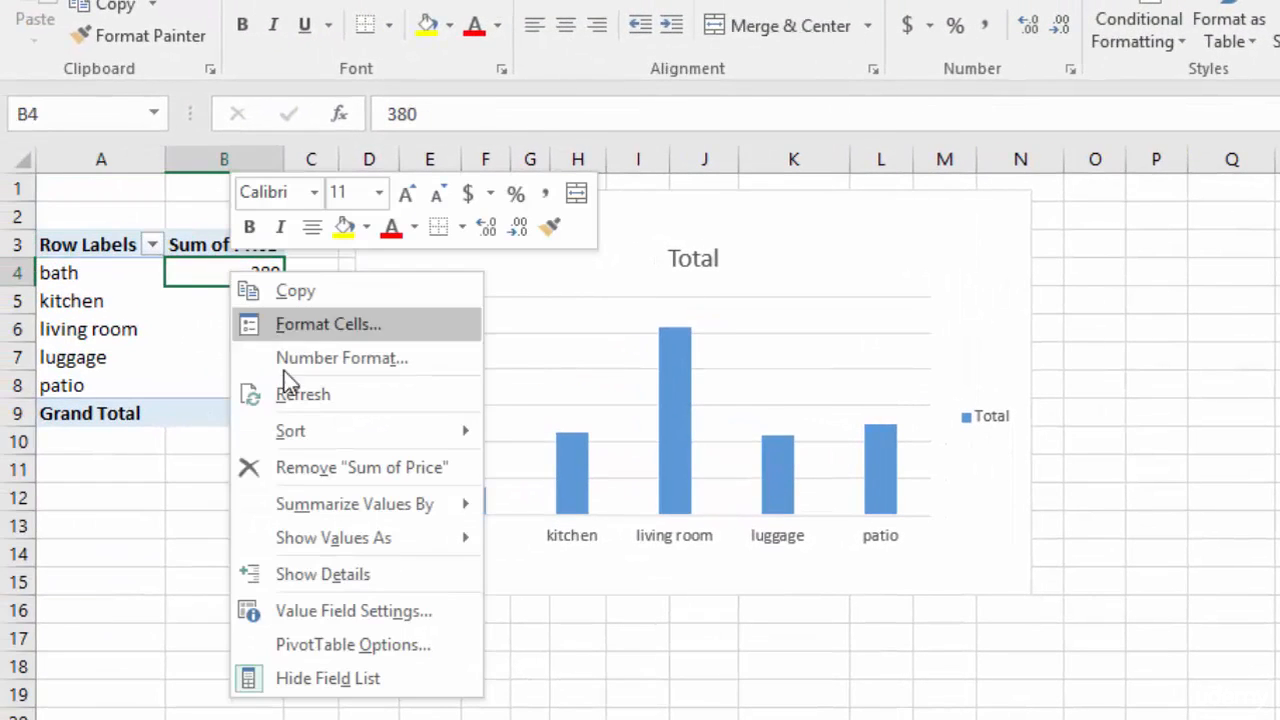
{"action": "mouse_move", "coordinate": [312, 431]}
{"action": "left_click", "coordinate": [565, 461]}
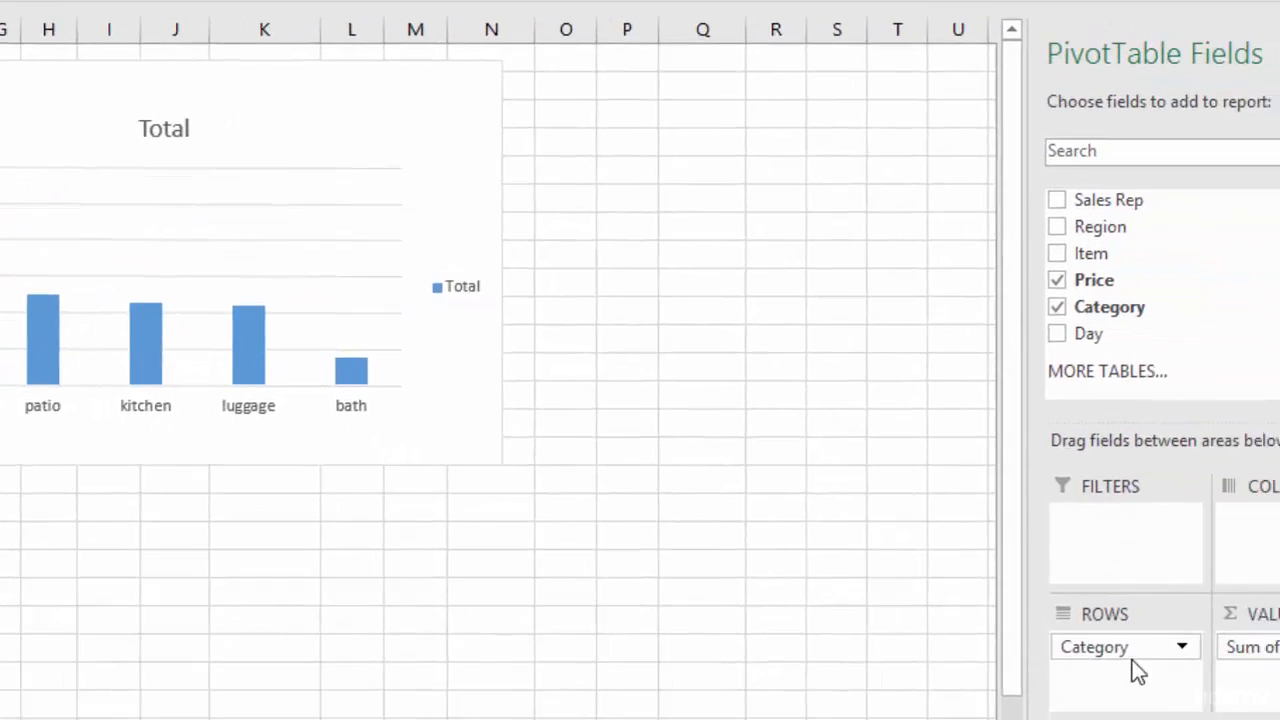
Replace the Category row field with Day and sort the days by Sum of Price from largest to smallest
{"action": "left_click_drag", "start_coordinate": [1134, 666], "coordinate": [805, 565]}
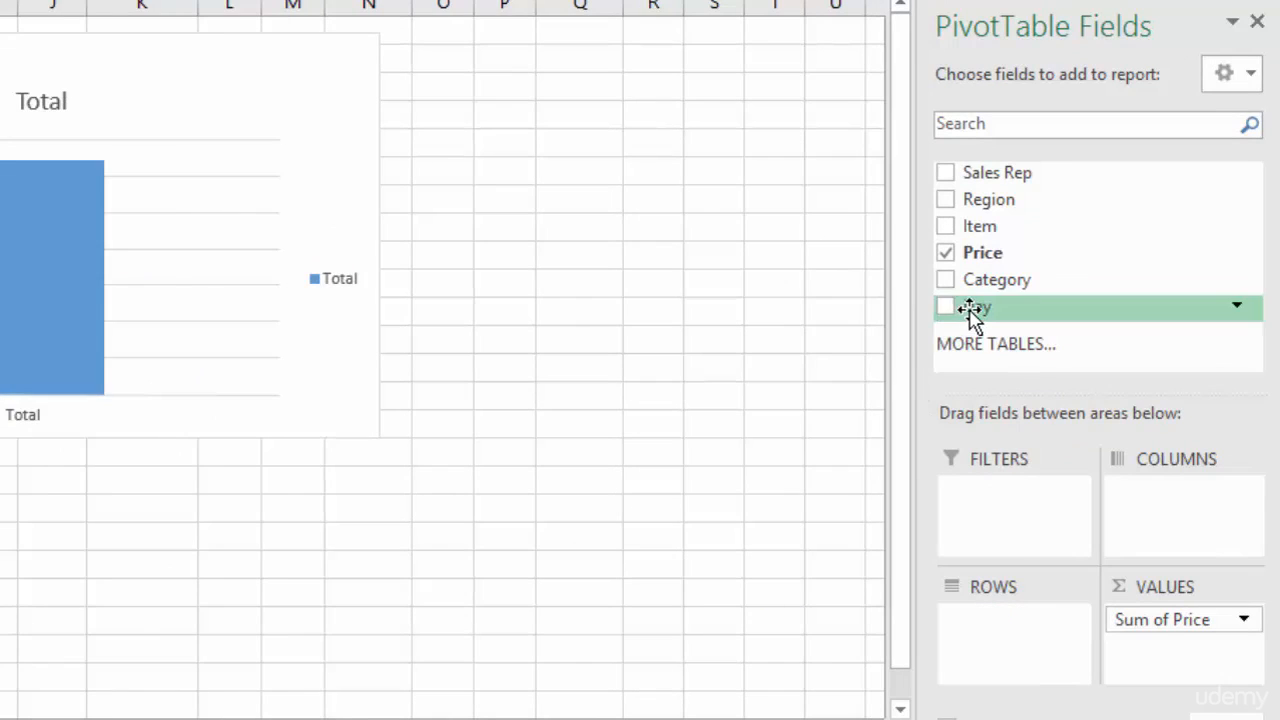
{"action": "left_click_drag", "start_coordinate": [972, 310], "coordinate": [1017, 633]}
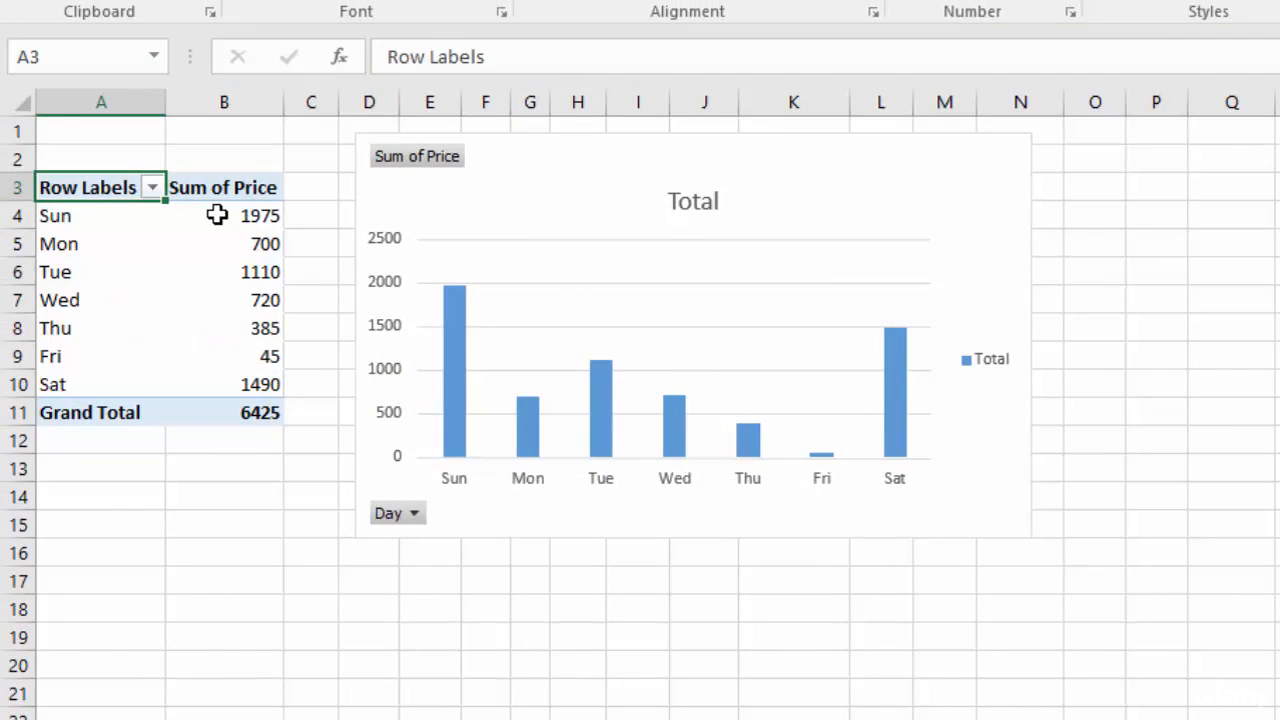
{"action": "left_click", "coordinate": [217, 215]}
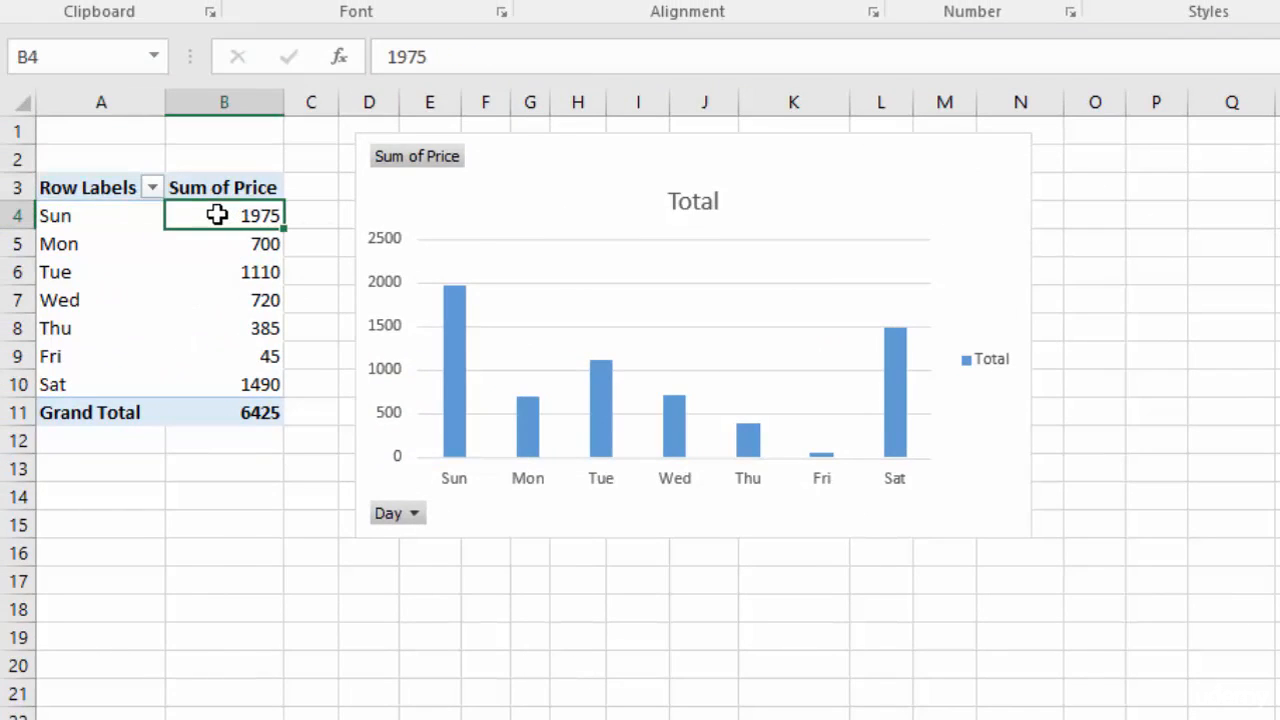
{"action": "right_click", "coordinate": [217, 215]}
{"action": "mouse_move", "coordinate": [388, 384]}
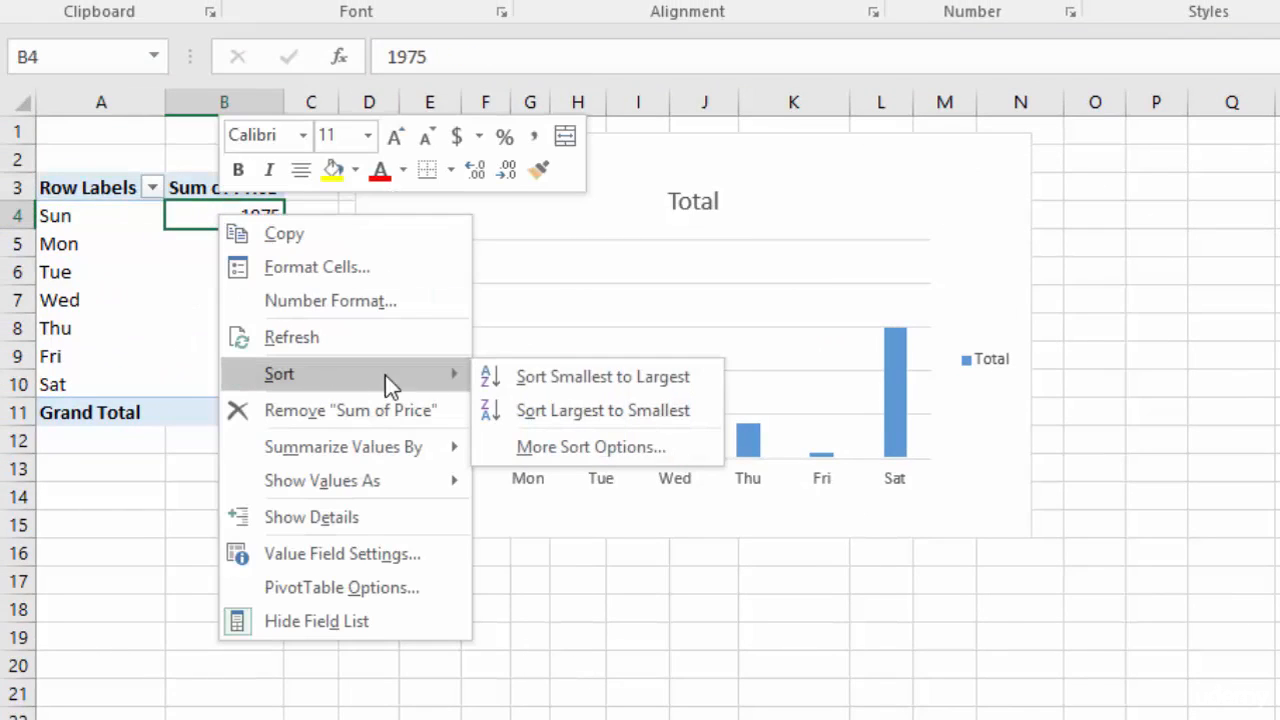
{"action": "left_click", "coordinate": [566, 409]}
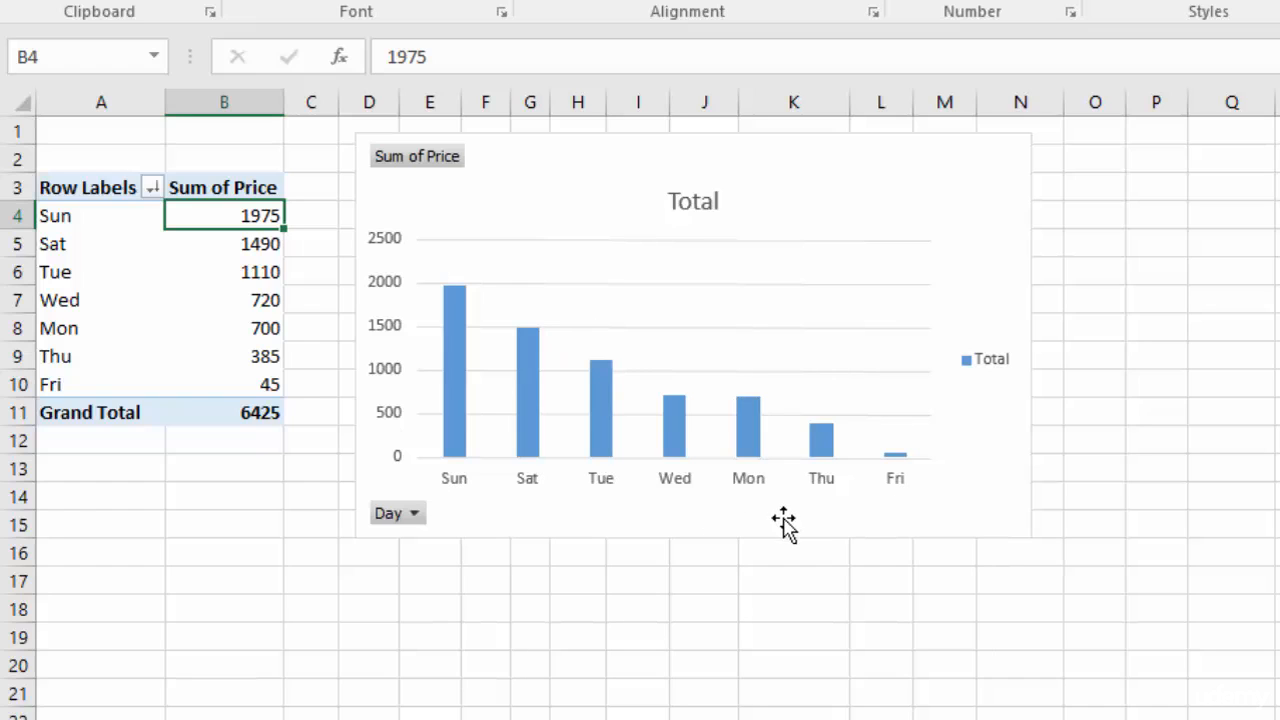
Remove the horizontal gridlines and the legend from the column PivotChart
{"action": "left_click", "coordinate": [806, 210]}
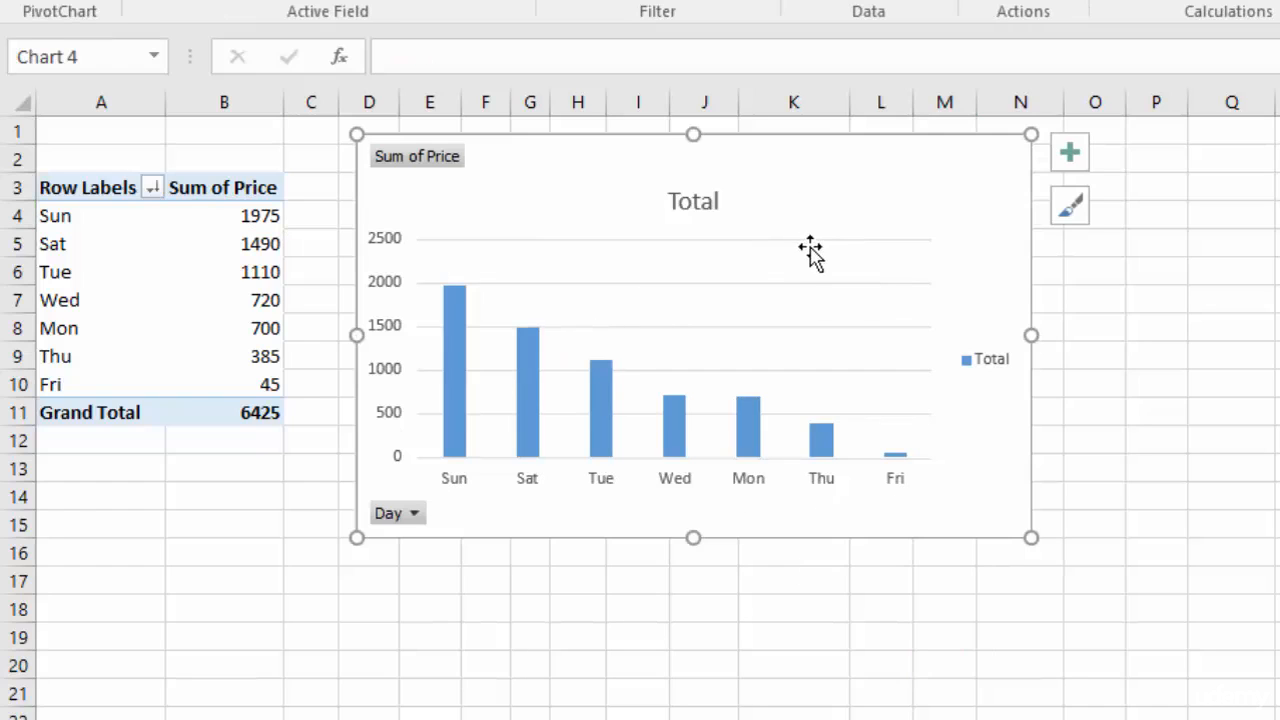
{"action": "left_click", "coordinate": [798, 282]}
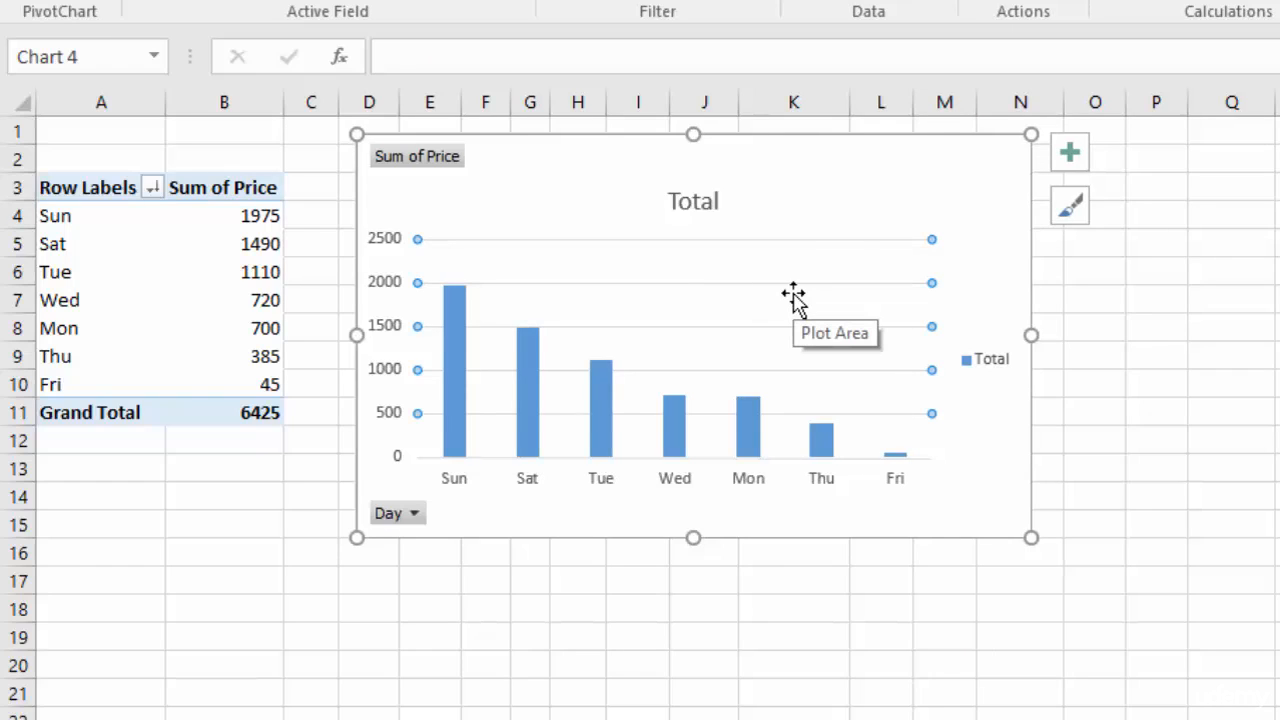
{"action": "key", "text": "Delete"}
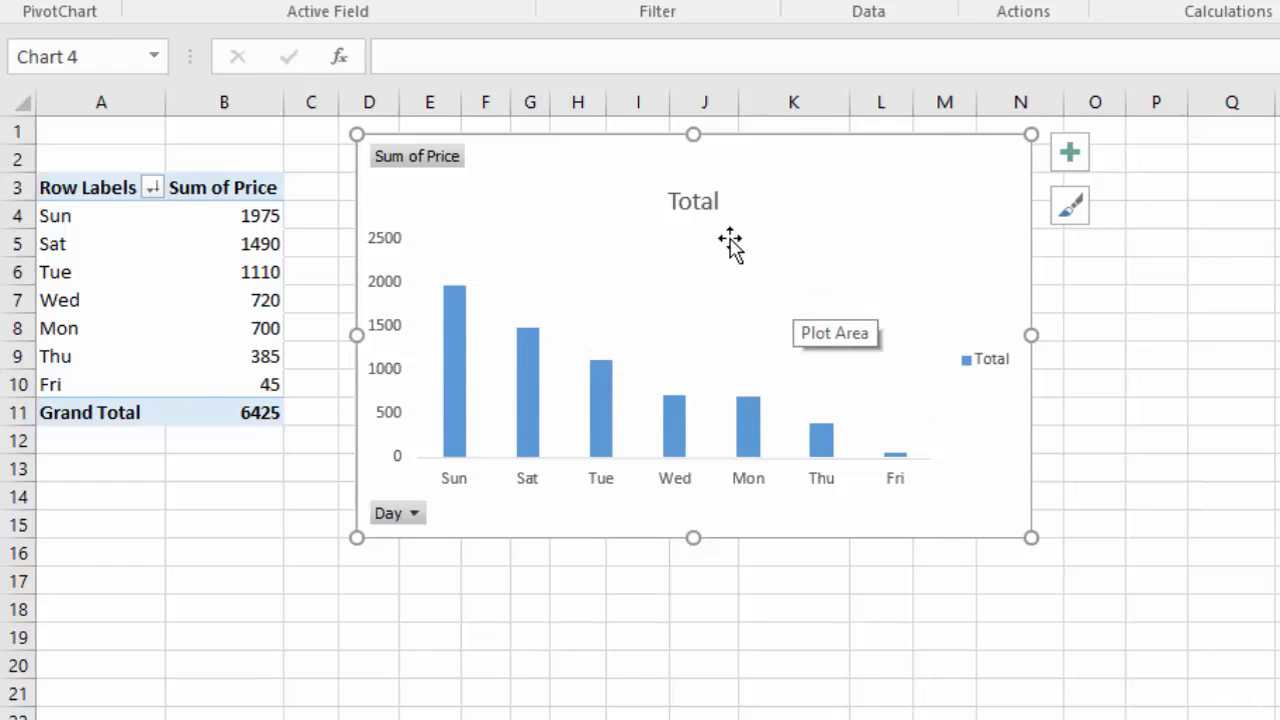
{"action": "double_click", "coordinate": [704, 204]}
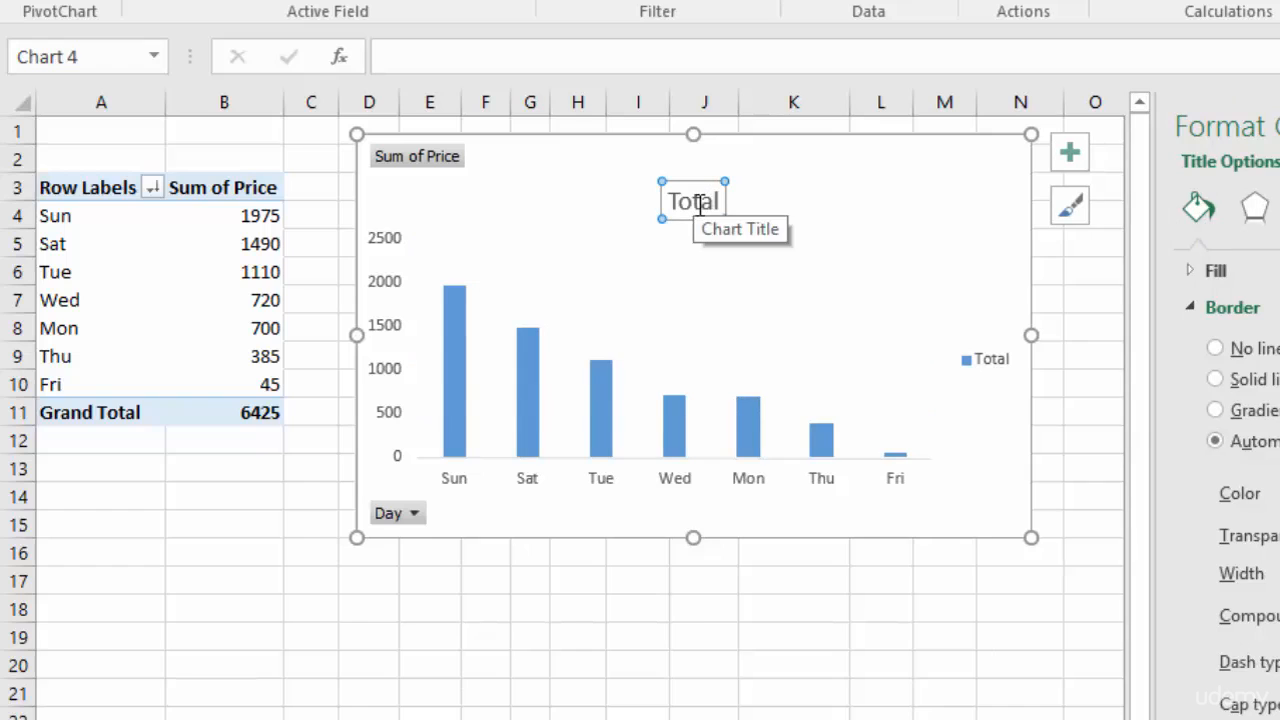
{"action": "left_click", "coordinate": [990, 364]}
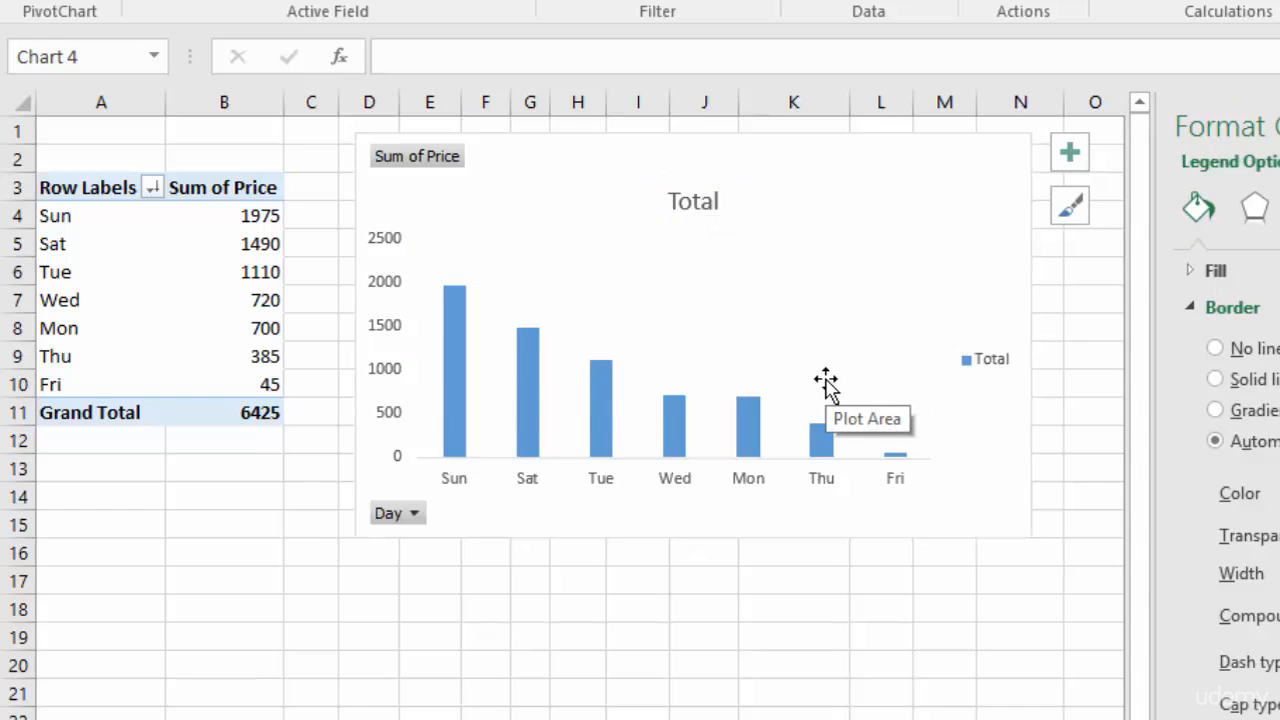
{"action": "key", "text": "Delete"}
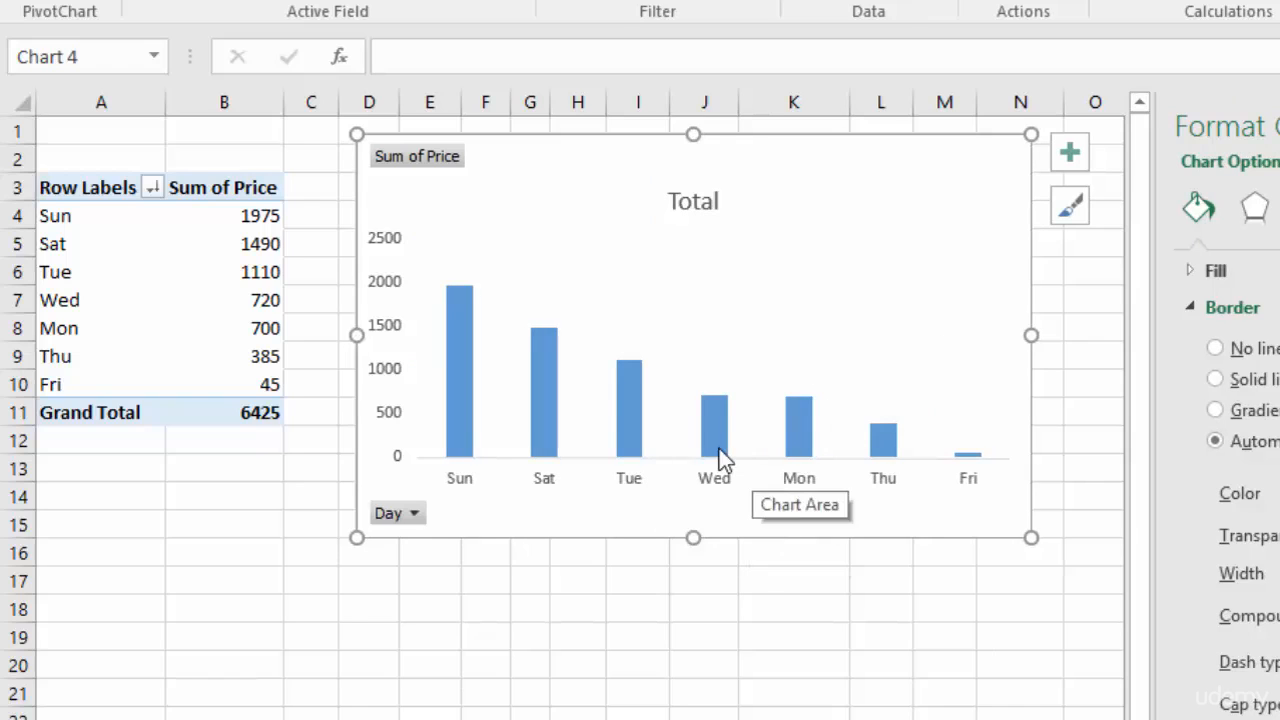
{"action": "left_click", "coordinate": [800, 425]}
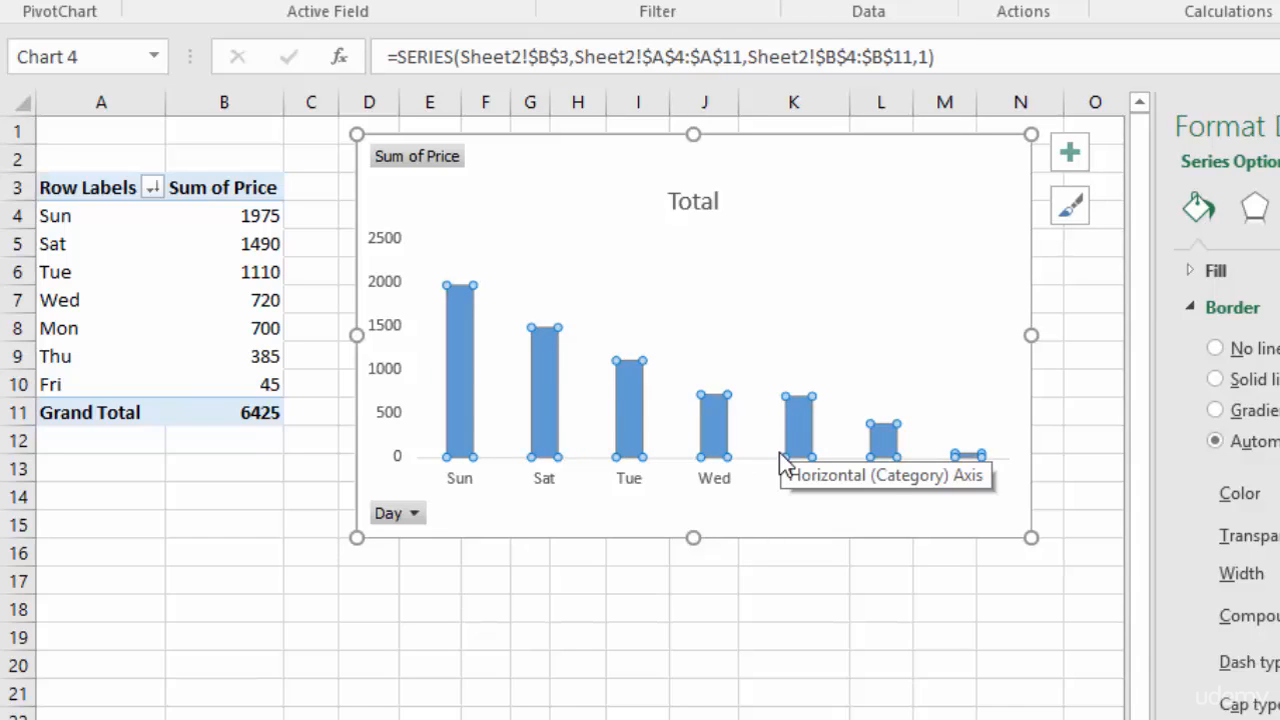
{"action": "left_click", "coordinate": [637, 607]}
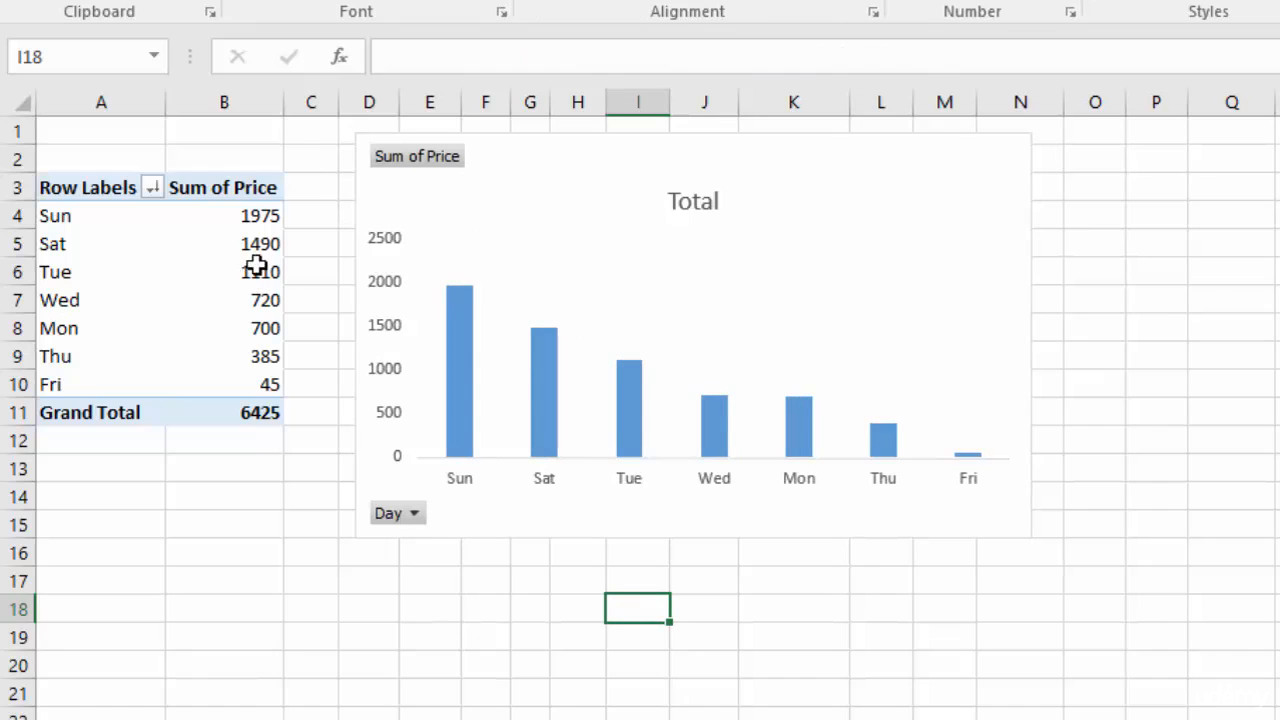
Filter the PivotChart's Day field to Sun and Sat only, and extend the filter to include Fri
{"action": "left_click", "coordinate": [416, 515]}
{"action": "left_click", "coordinate": [416, 515]}
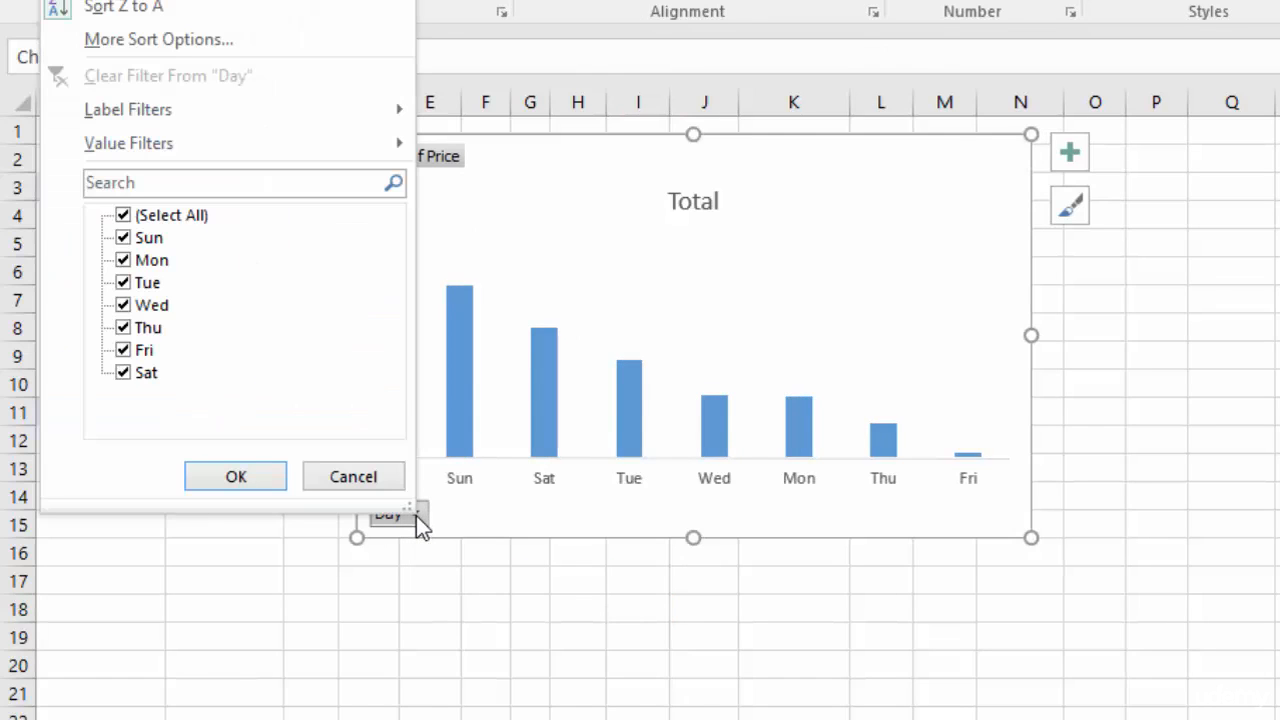
{"action": "left_click", "coordinate": [125, 218]}
{"action": "left_click", "coordinate": [123, 239]}
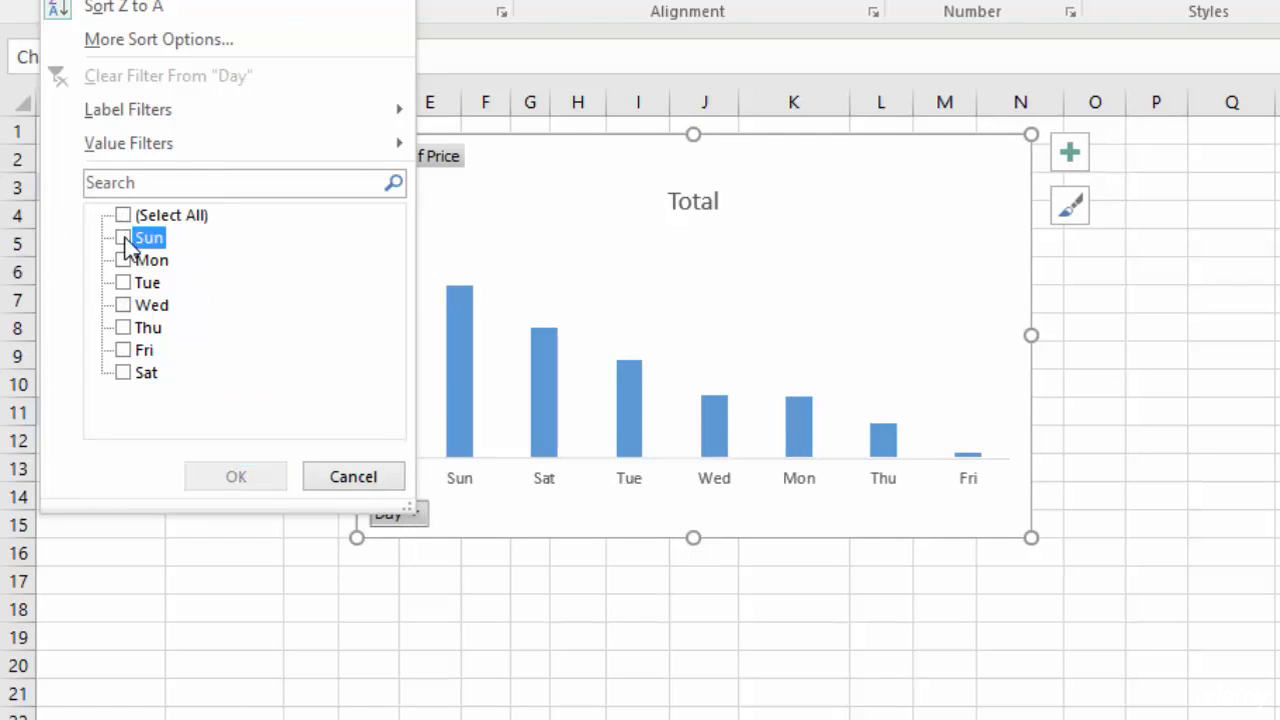
{"action": "left_click", "coordinate": [123, 372]}
{"action": "left_click", "coordinate": [222, 482]}
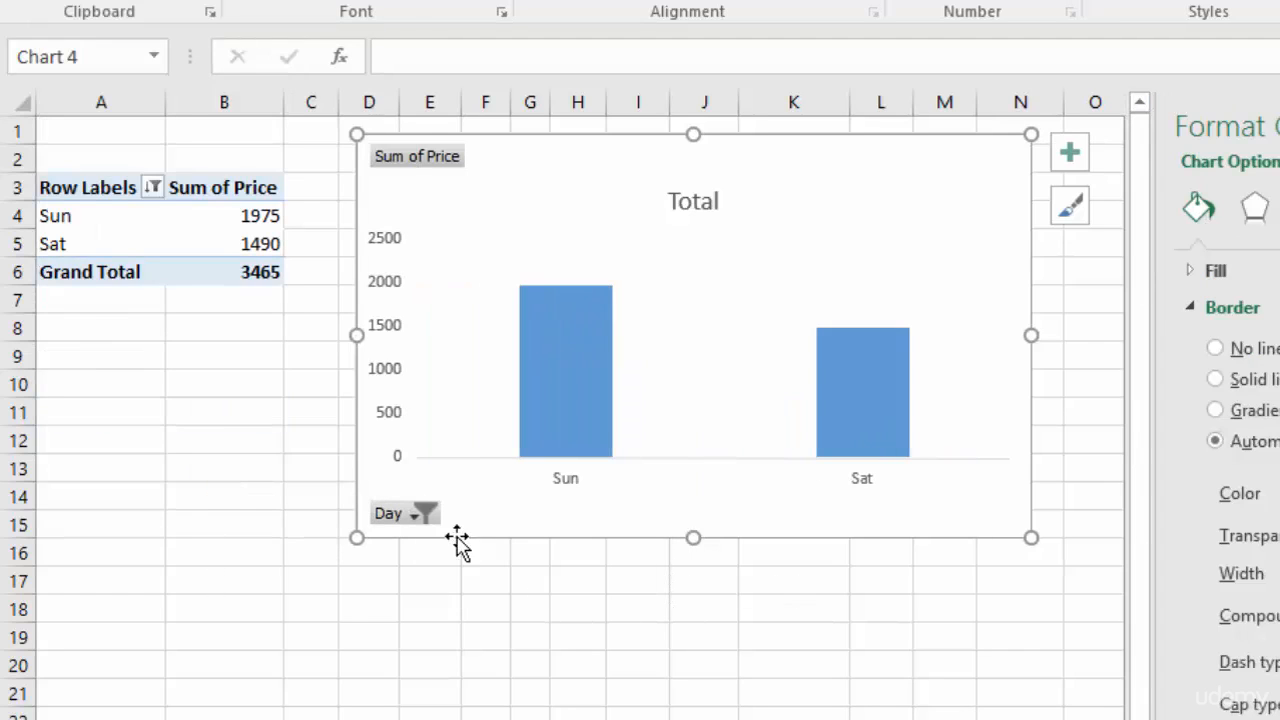
{"action": "left_click", "coordinate": [418, 514]}
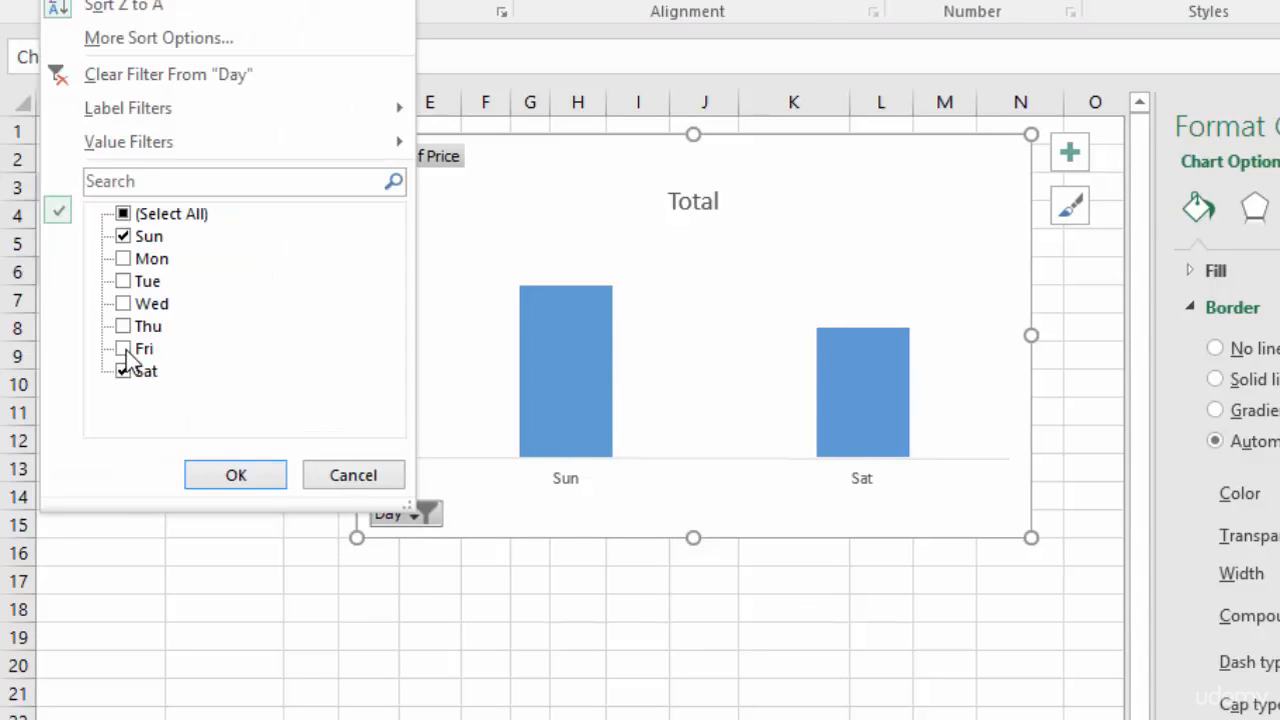
{"action": "left_click", "coordinate": [249, 478]}
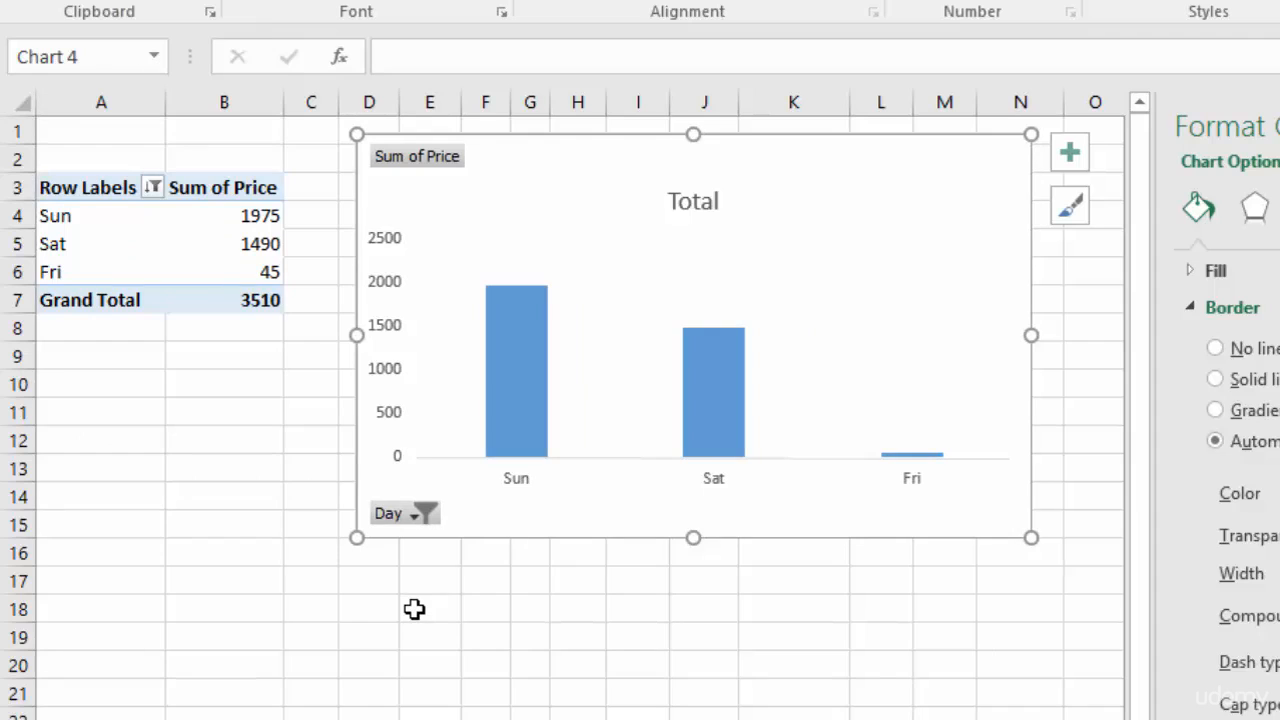
Reselect all days in the PivotChart's Day filter
{"action": "left_click", "coordinate": [422, 516]}
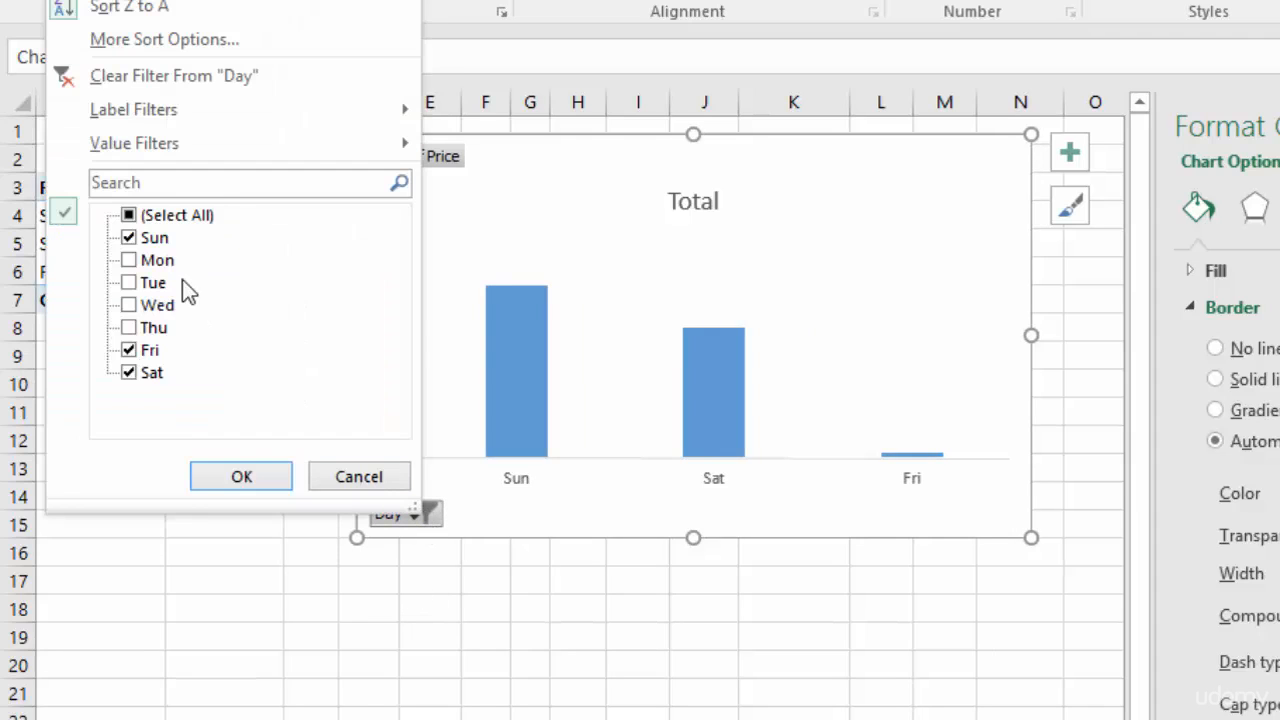
{"action": "left_click", "coordinate": [129, 216]}
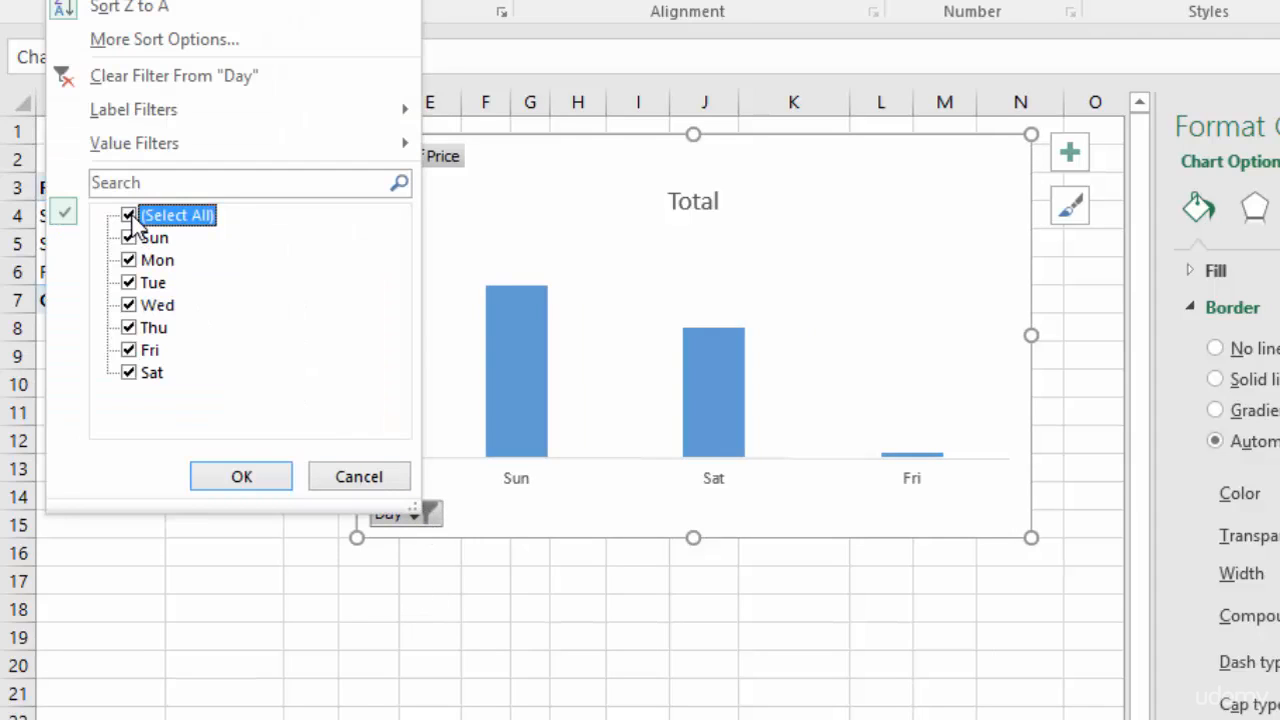
{"action": "left_click", "coordinate": [240, 478]}
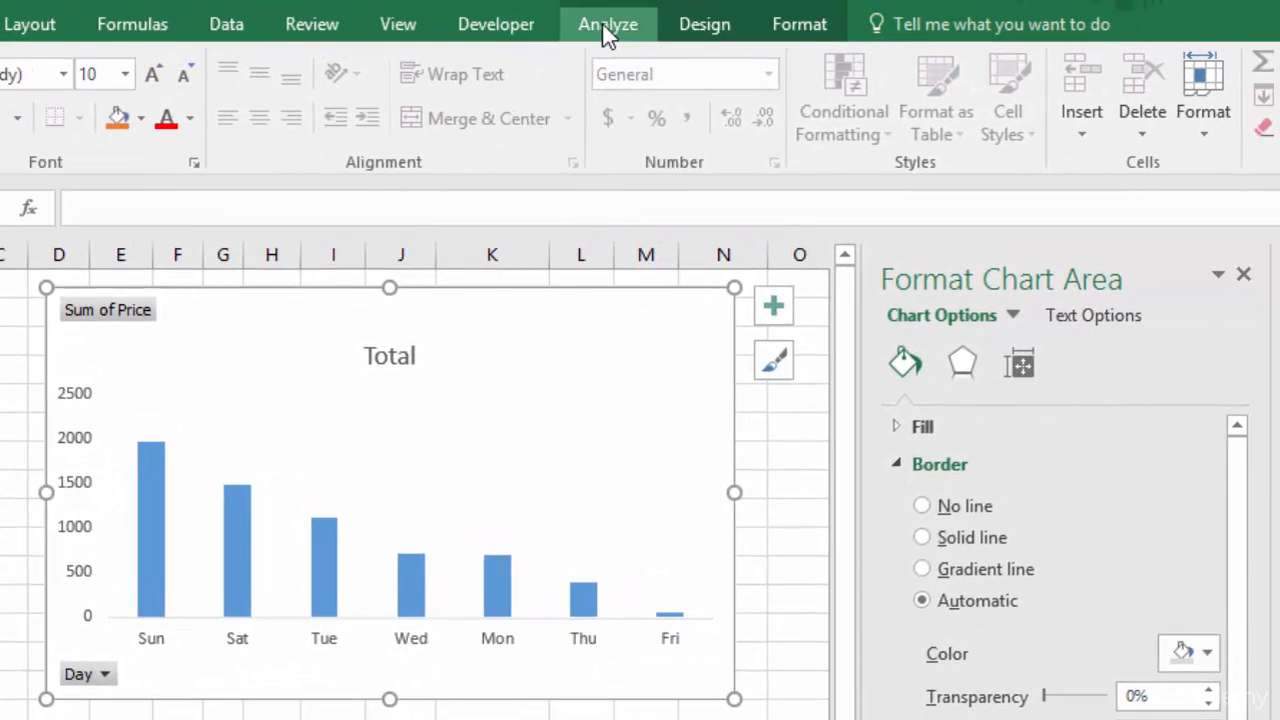
Hide the value field buttons and the axis field buttons on the PivotChart
{"action": "left_click", "coordinate": [606, 26]}
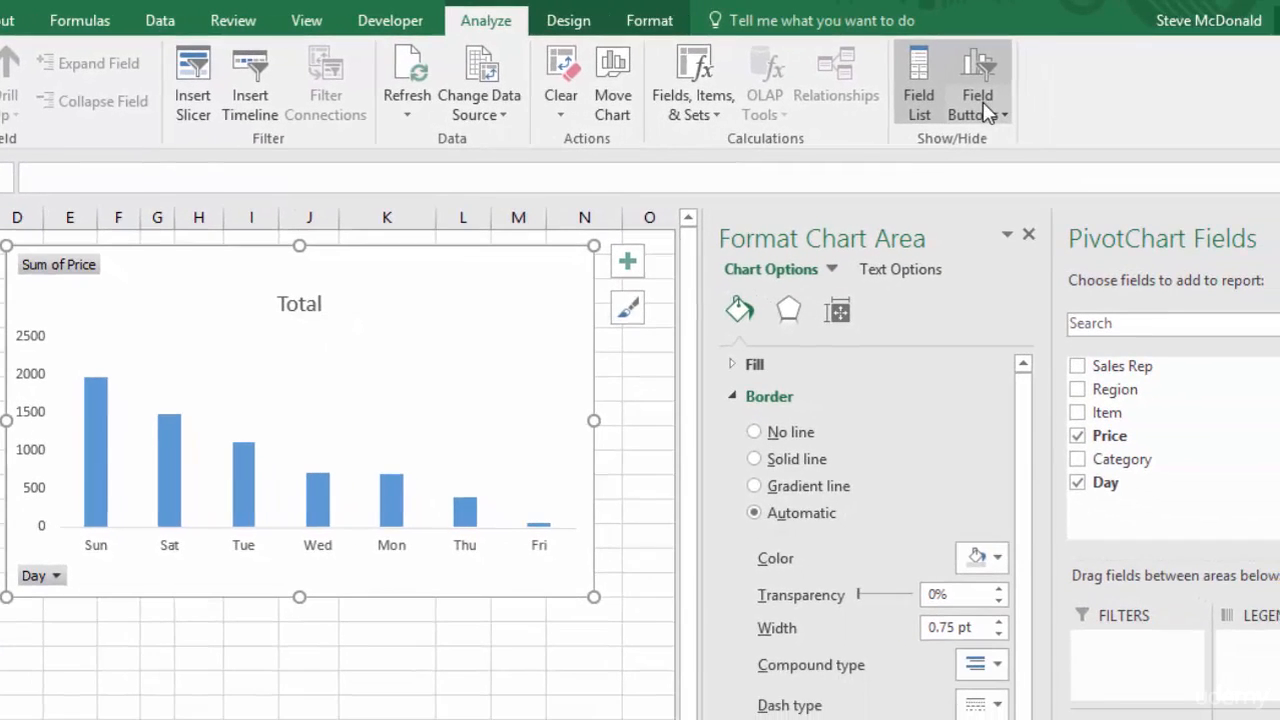
{"action": "left_click", "coordinate": [984, 103]}
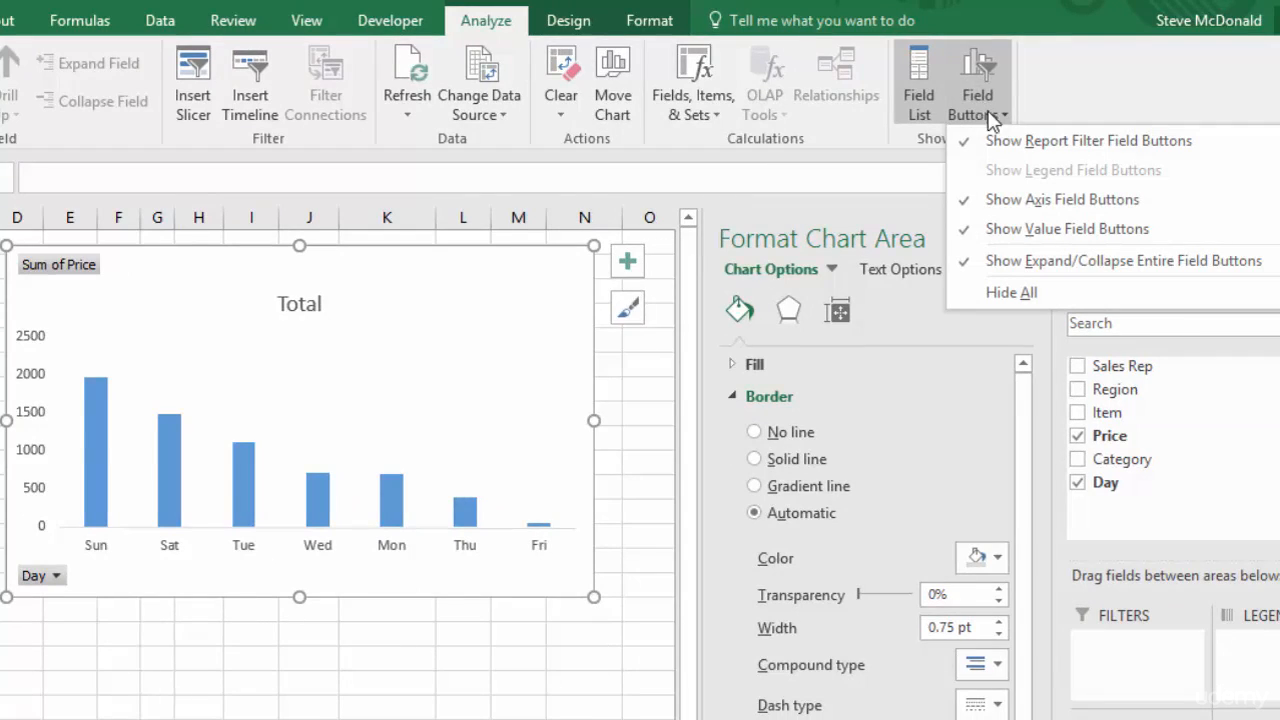
{"action": "left_click", "coordinate": [1004, 240]}
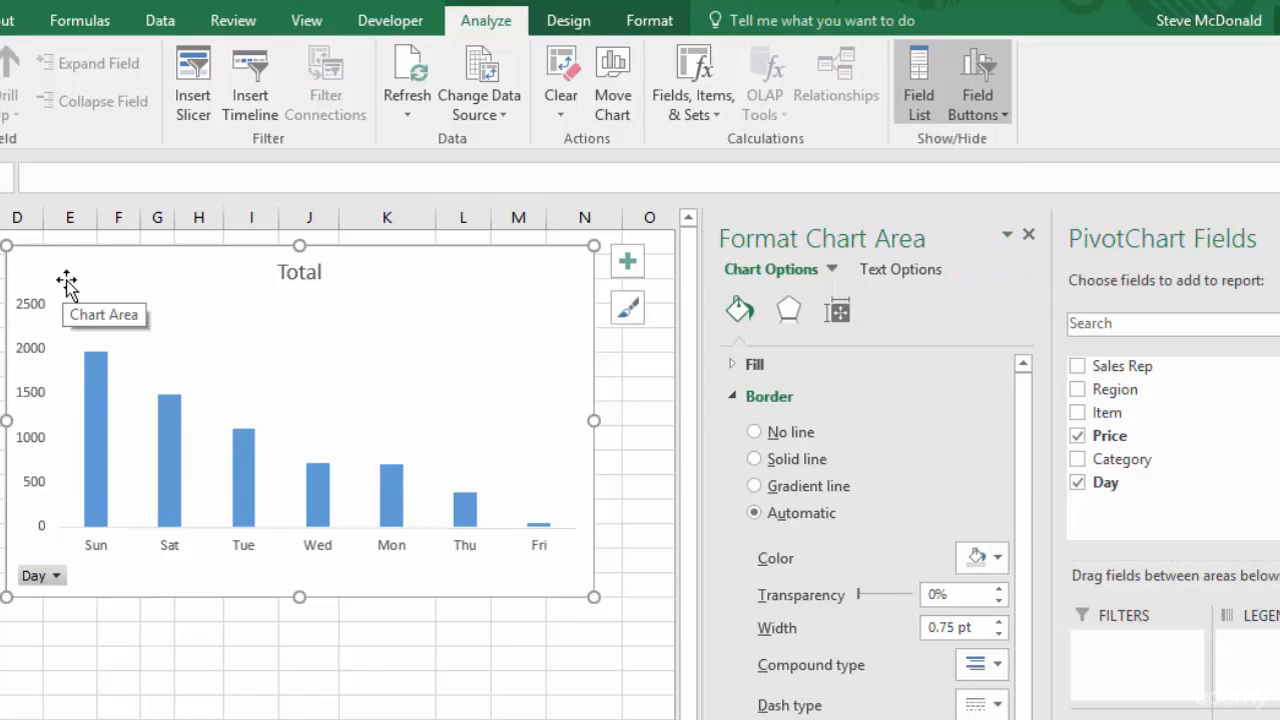
{"action": "left_click", "coordinate": [980, 110]}
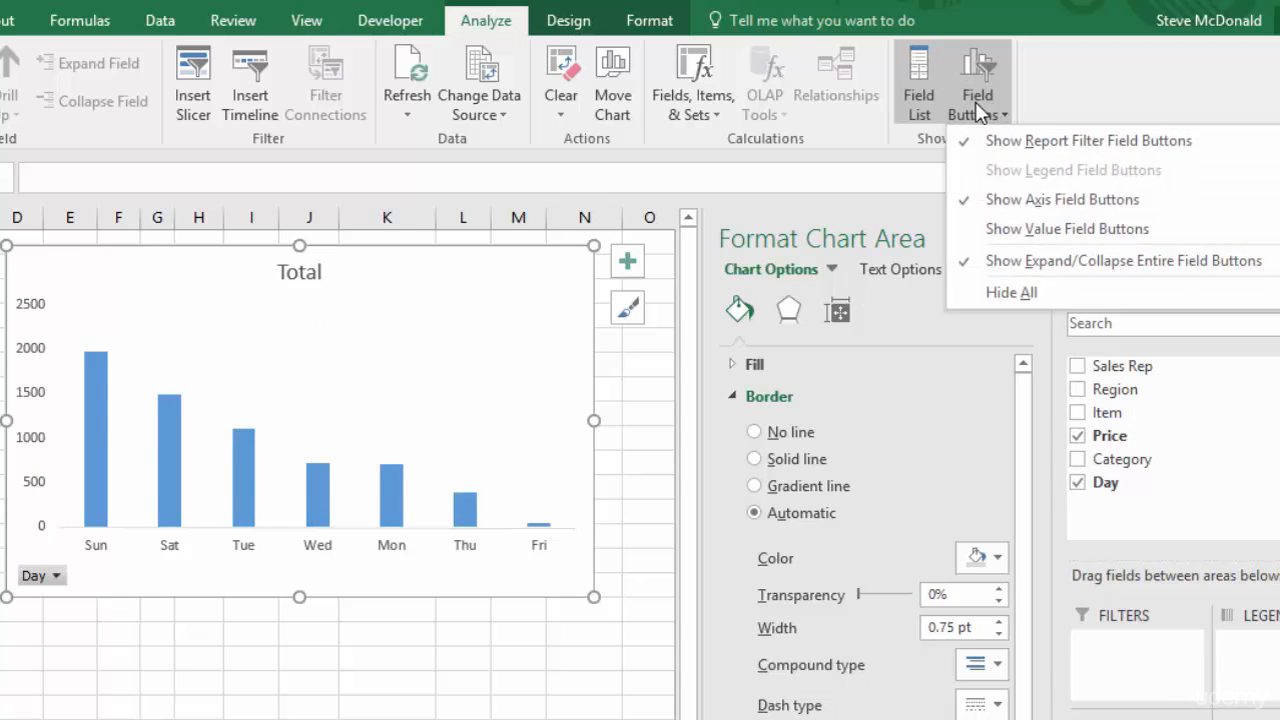
{"action": "left_click", "coordinate": [1034, 200]}
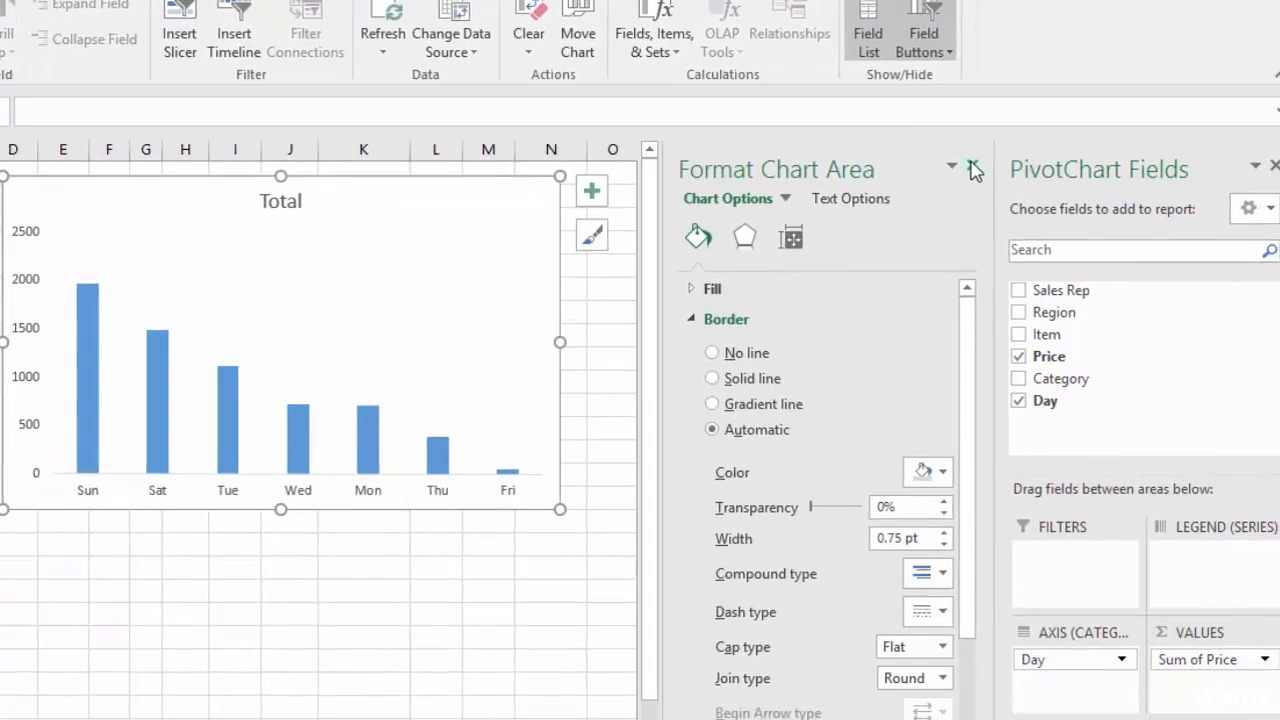
Close the Format Chart Area pane and replace Day with Sales Rep as the PivotChart's axis field
{"action": "left_click", "coordinate": [1028, 234]}
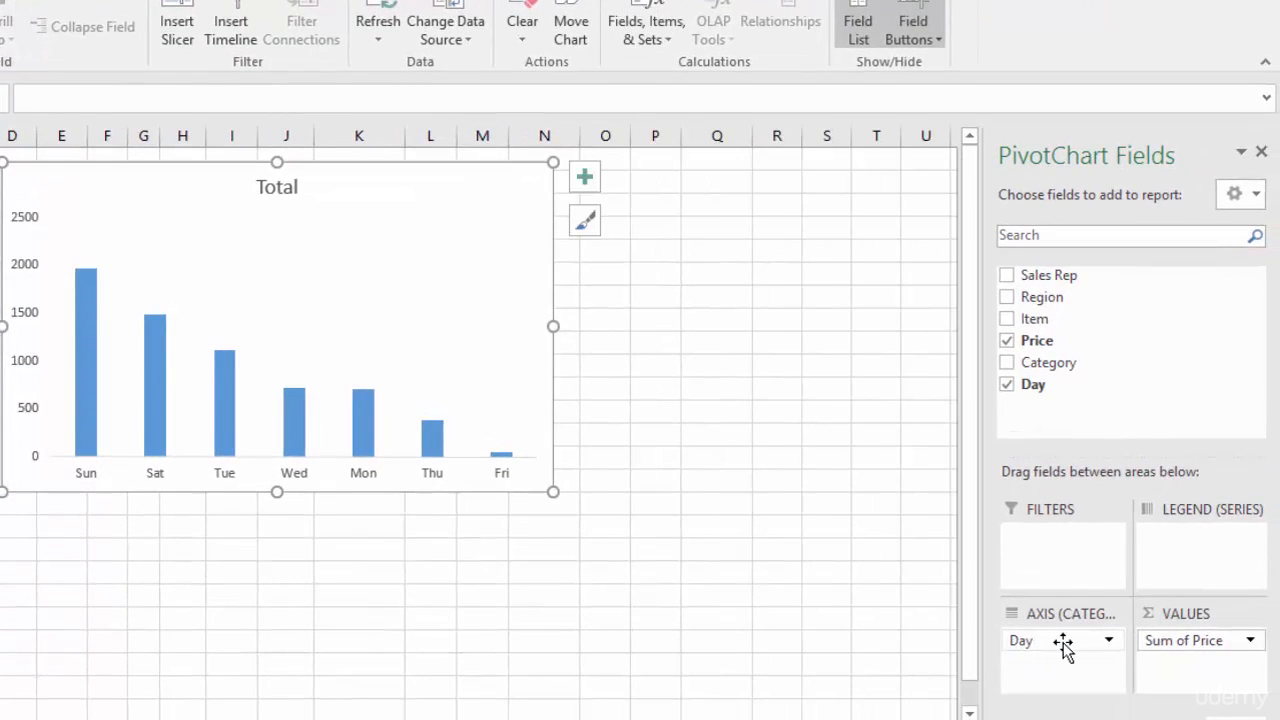
{"action": "left_click_drag", "start_coordinate": [1065, 648], "coordinate": [883, 618]}
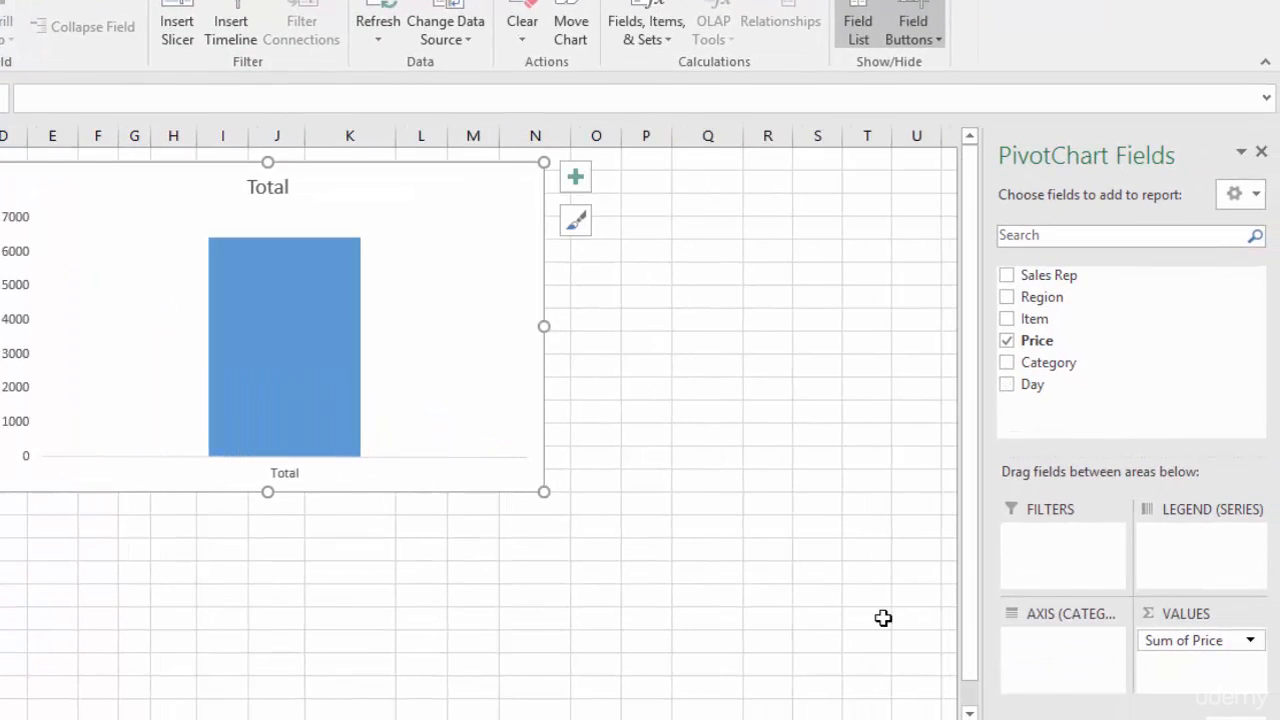
{"action": "left_click_drag", "start_coordinate": [1043, 281], "coordinate": [1056, 656]}
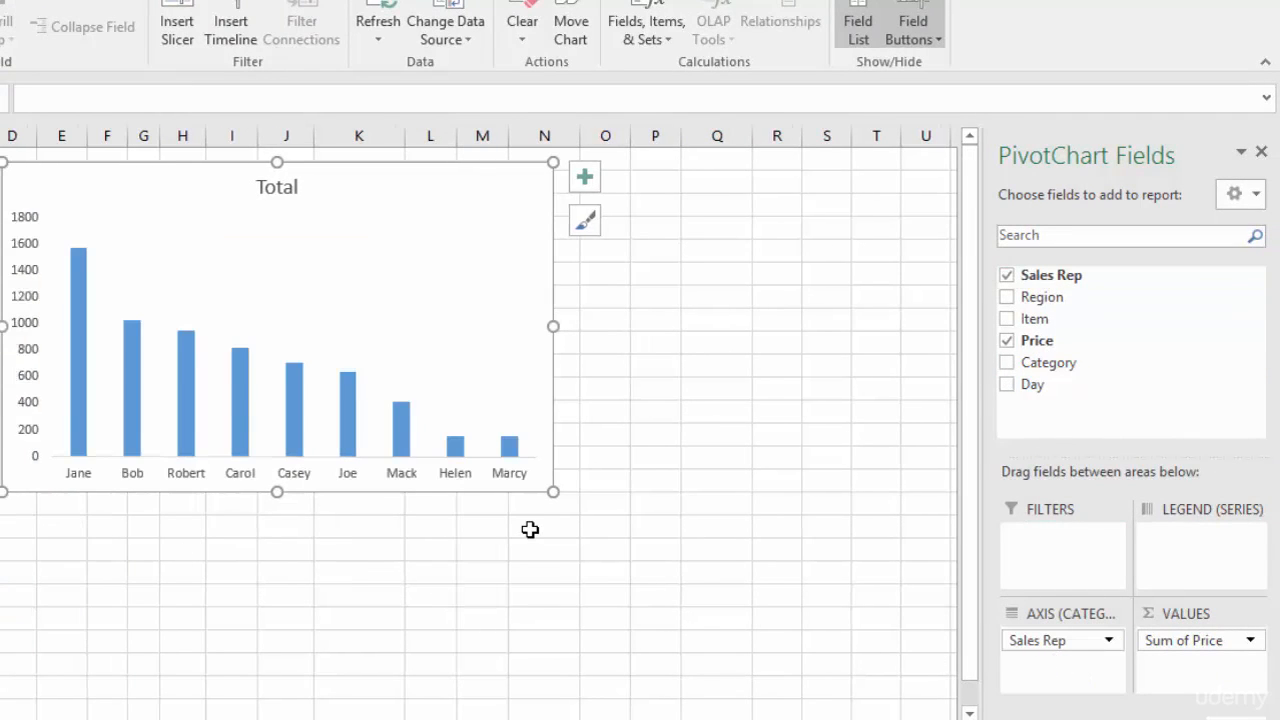